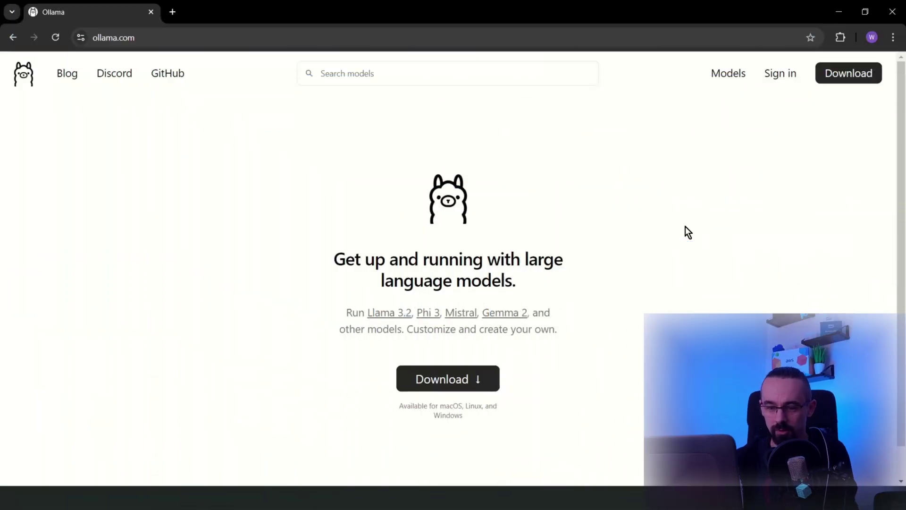
Step: Download the Ollama installer for Windows and start the installation
{"action": "left_click", "coordinate": [443, 383]}
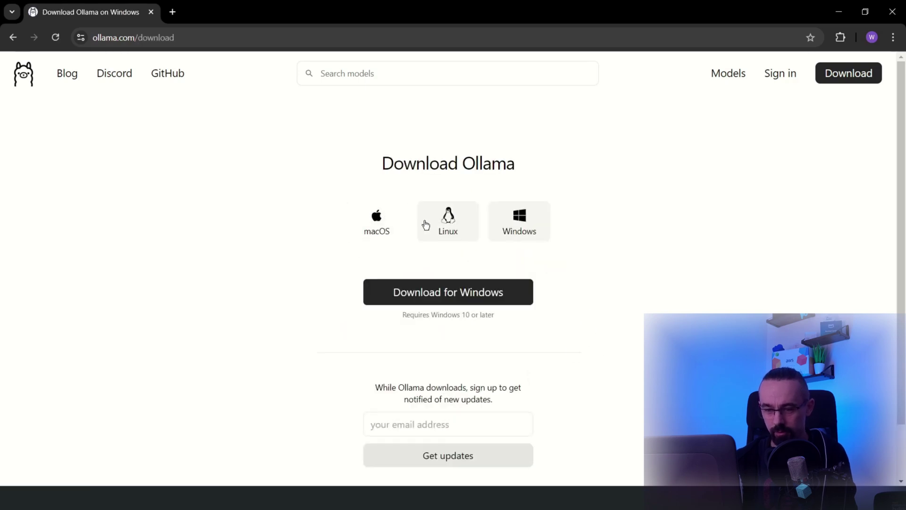
{"action": "left_click", "coordinate": [521, 228]}
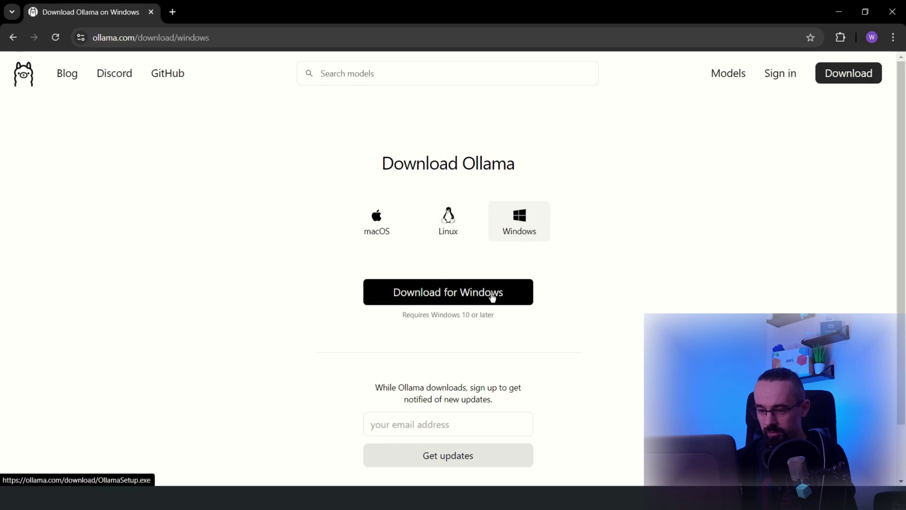
{"action": "left_click", "coordinate": [492, 297]}
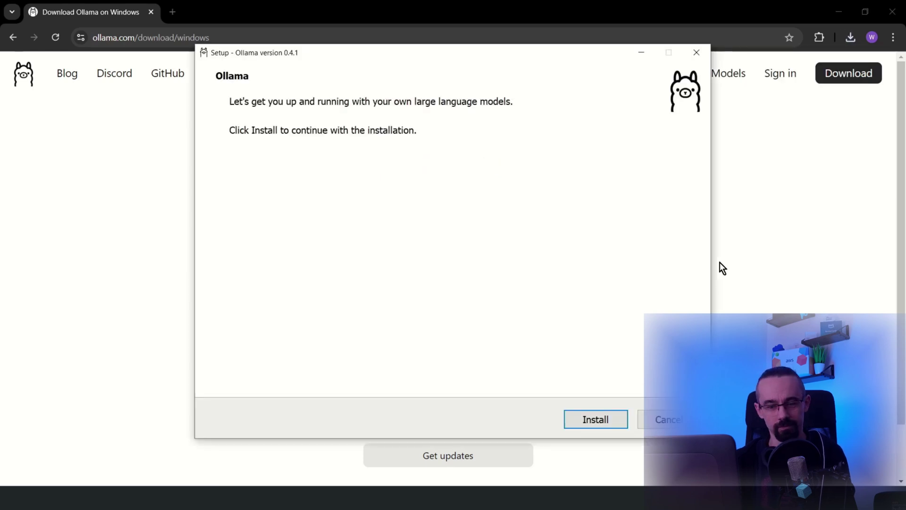
{"action": "left_click", "coordinate": [595, 420]}
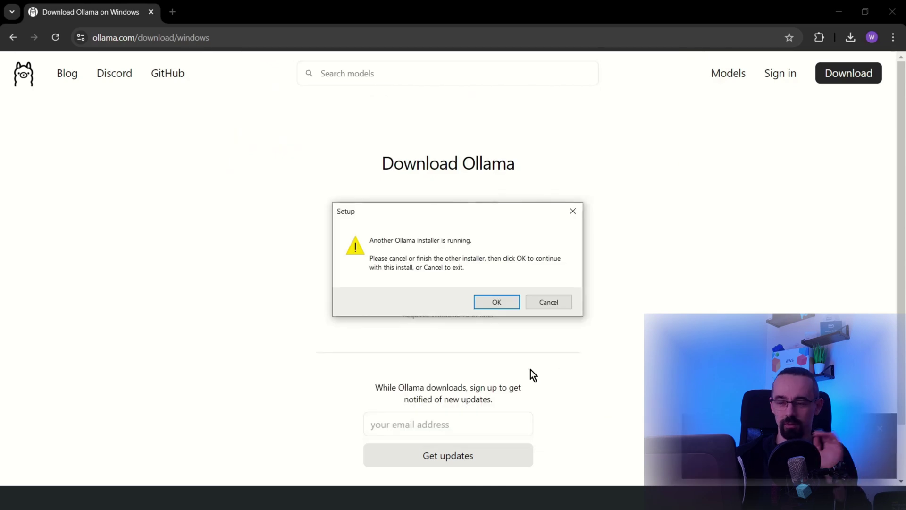
Step: Dismiss the duplicate-installer warning and open the llama3.2 3b variant page from Models
{"action": "left_click", "coordinate": [500, 302]}
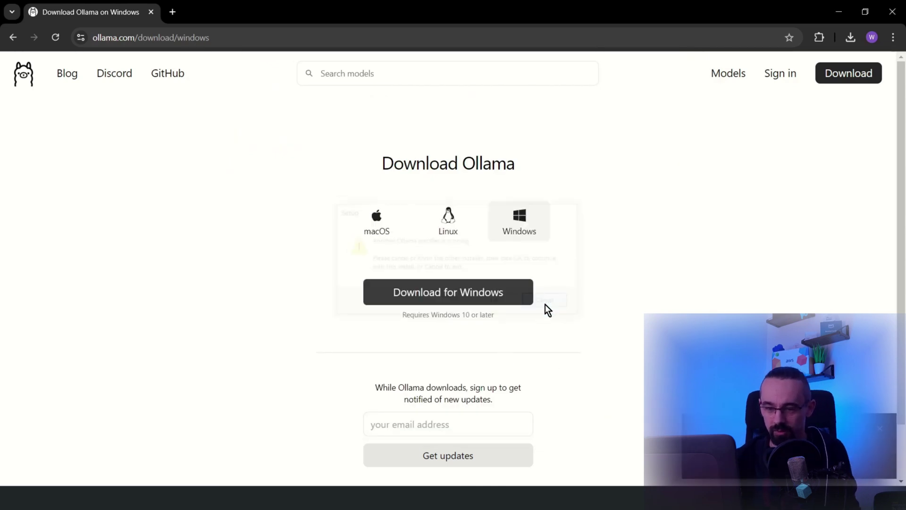
{"action": "left_click", "coordinate": [728, 74]}
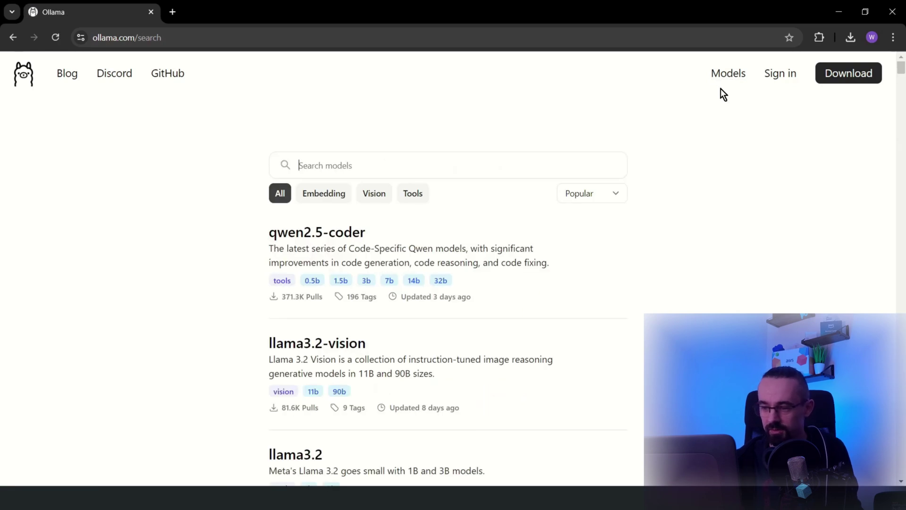
{"action": "scroll", "coordinate": [453, 255], "scroll_direction": "down", "scroll_amount": 1}
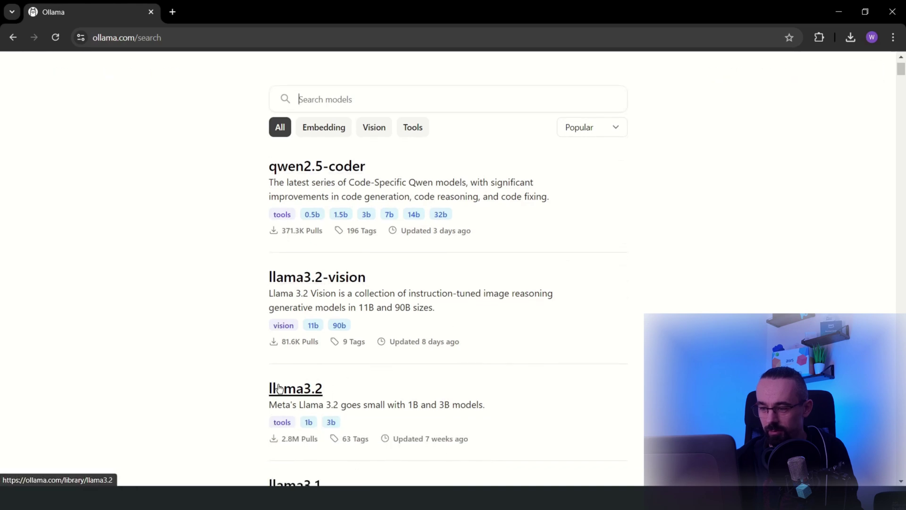
{"action": "left_click", "coordinate": [291, 387]}
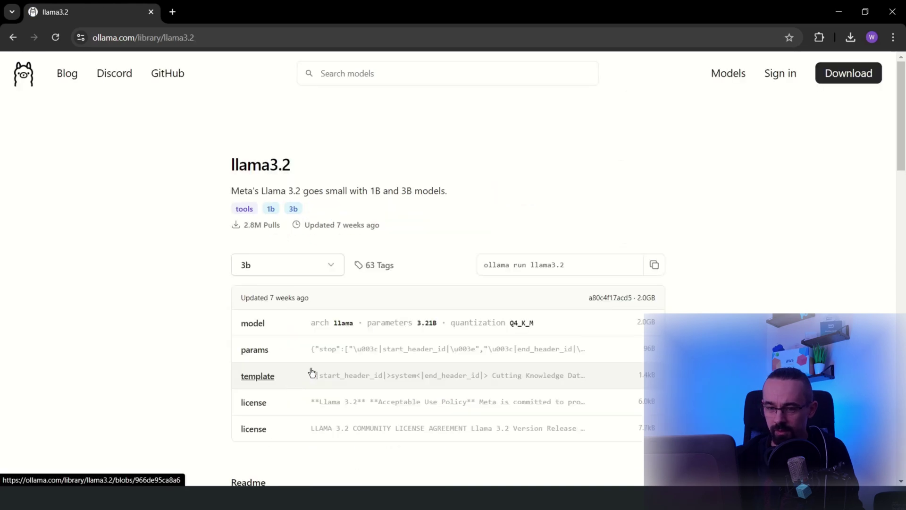
{"action": "left_click", "coordinate": [379, 268]}
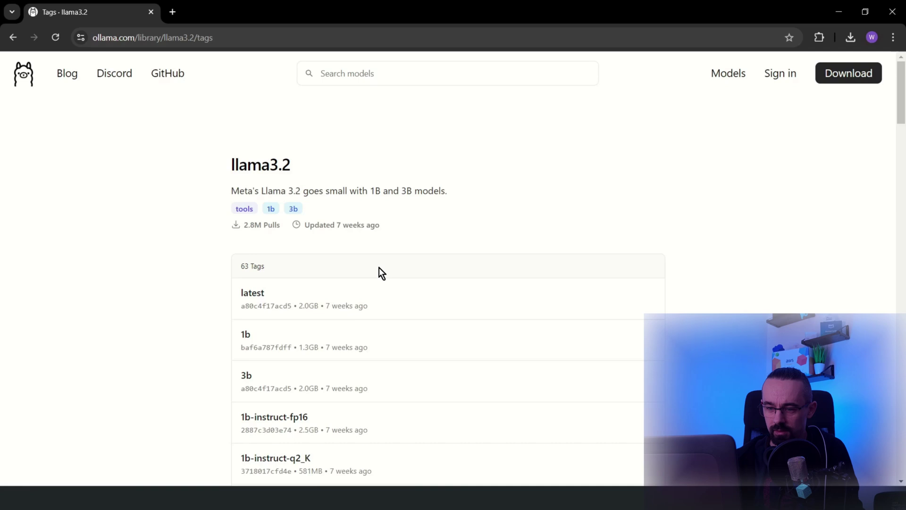
{"action": "scroll", "coordinate": [379, 268], "scroll_direction": "down", "scroll_amount": 1}
{"action": "scroll", "coordinate": [378, 258], "scroll_direction": "down", "scroll_amount": 1}
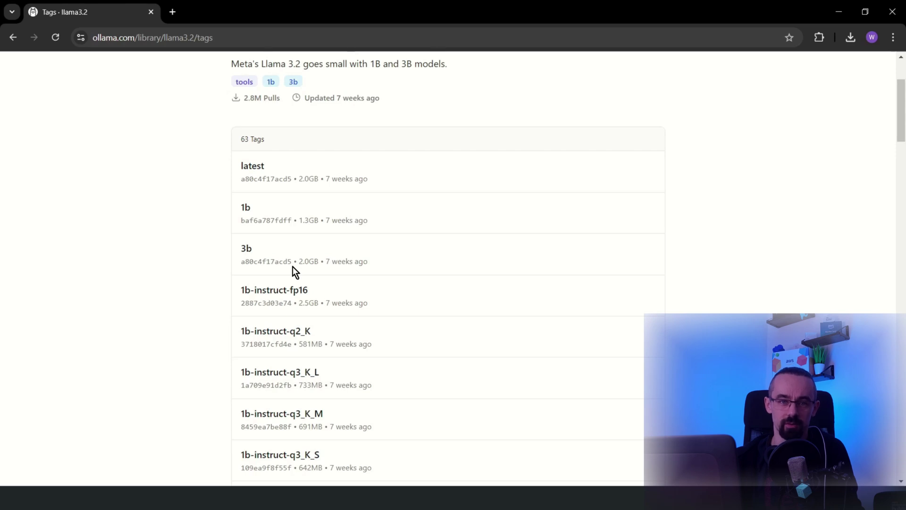
{"action": "left_click", "coordinate": [246, 249]}
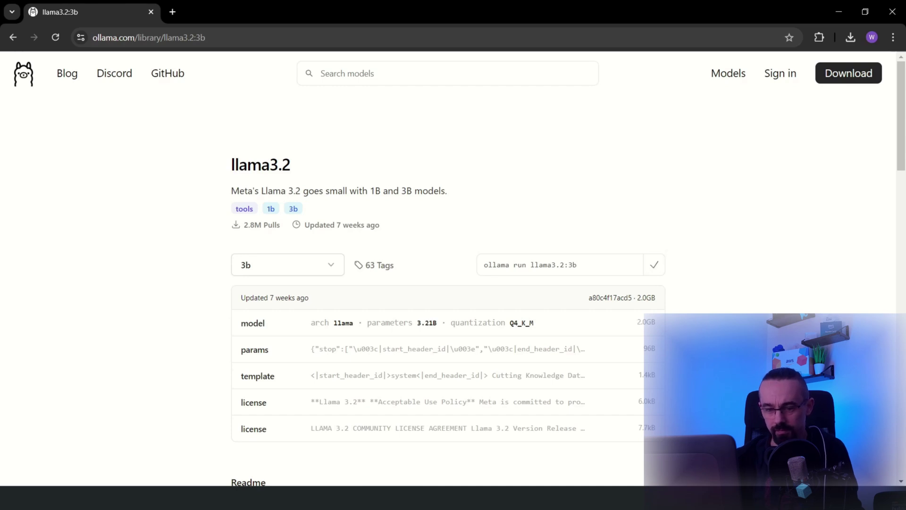
Step: Run llama3.2:3b in Command Prompt and ask it 'what is AWS?'
{"action": "key", "text": "alt+Tab"}
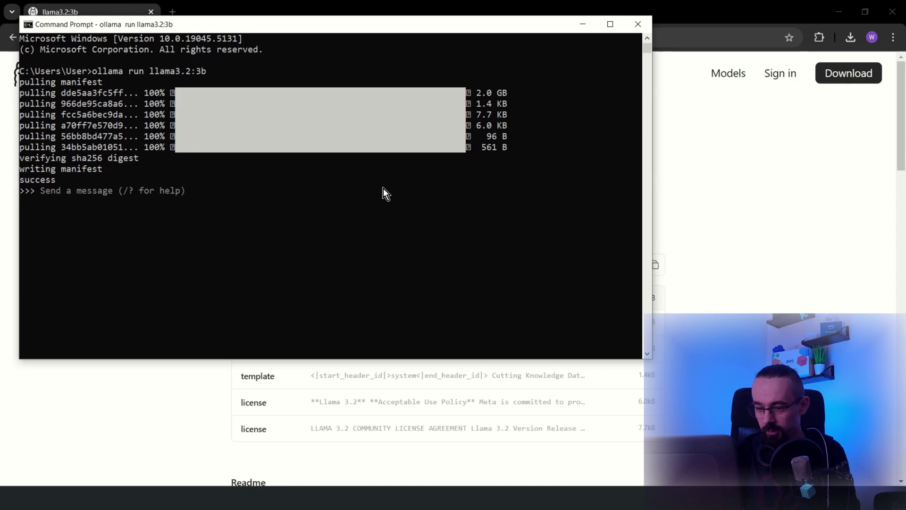
{"action": "type", "text": "what"}
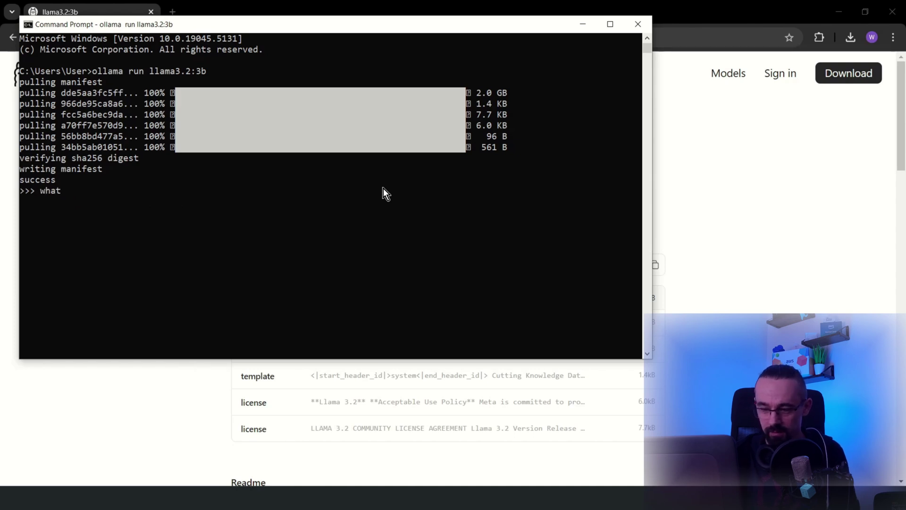
{"action": "type", "text": " is AWS?"}
{"action": "key", "text": "Return"}
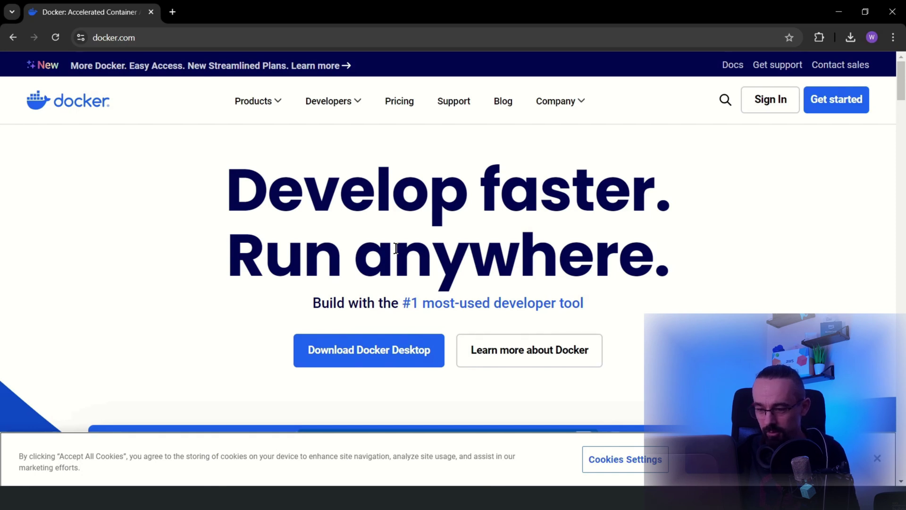
{"action": "scroll", "coordinate": [386, 356], "scroll_direction": "down", "scroll_amount": 1}
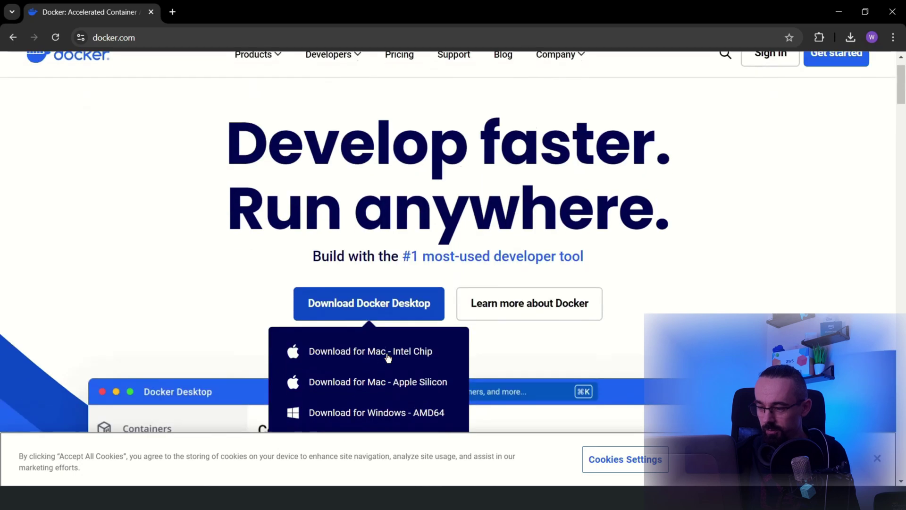
{"action": "scroll", "coordinate": [387, 356], "scroll_direction": "down", "scroll_amount": 1}
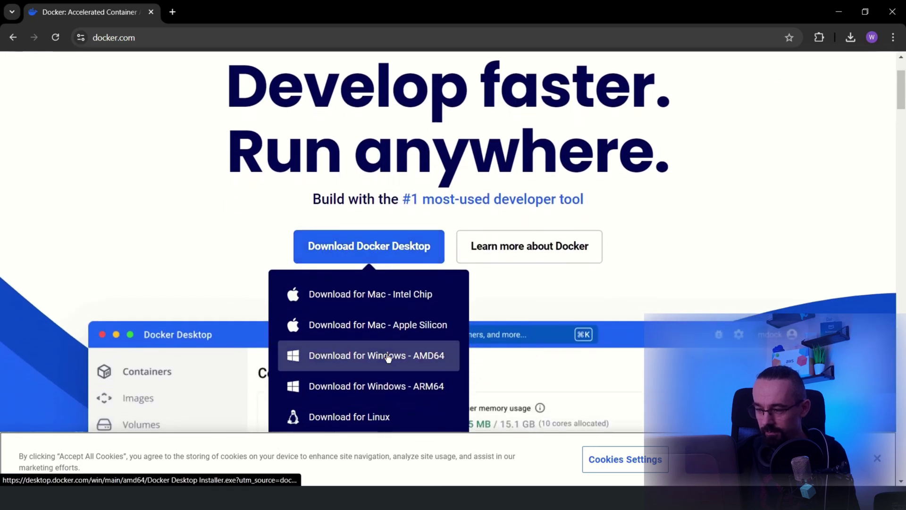
{"action": "scroll", "coordinate": [387, 356], "scroll_direction": "down", "scroll_amount": 1}
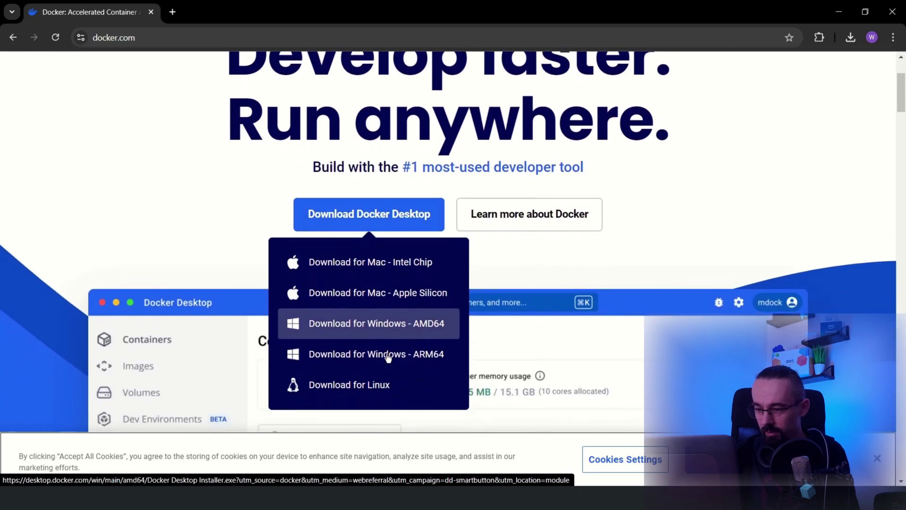
{"action": "scroll", "coordinate": [397, 328], "scroll_direction": "up", "scroll_amount": 1}
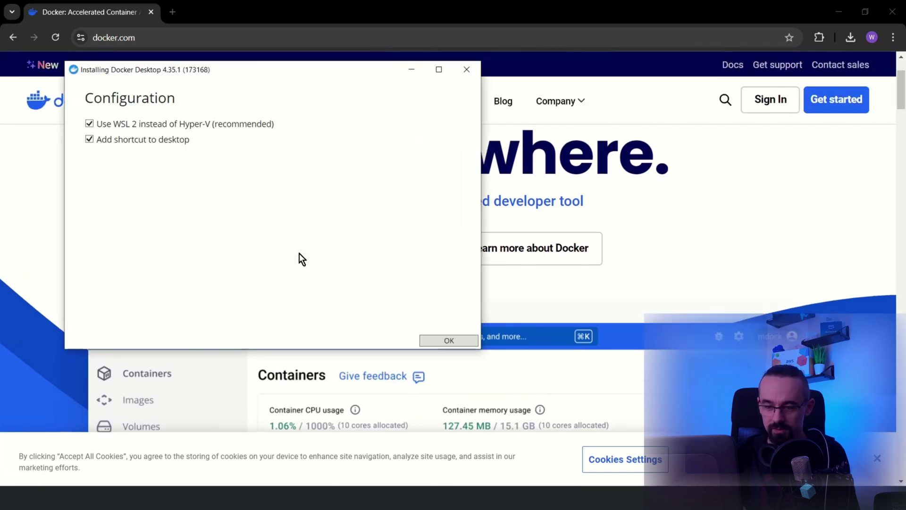
Step: Accept the Docker Desktop installation configuration so the install completes
{"action": "left_click", "coordinate": [448, 342]}
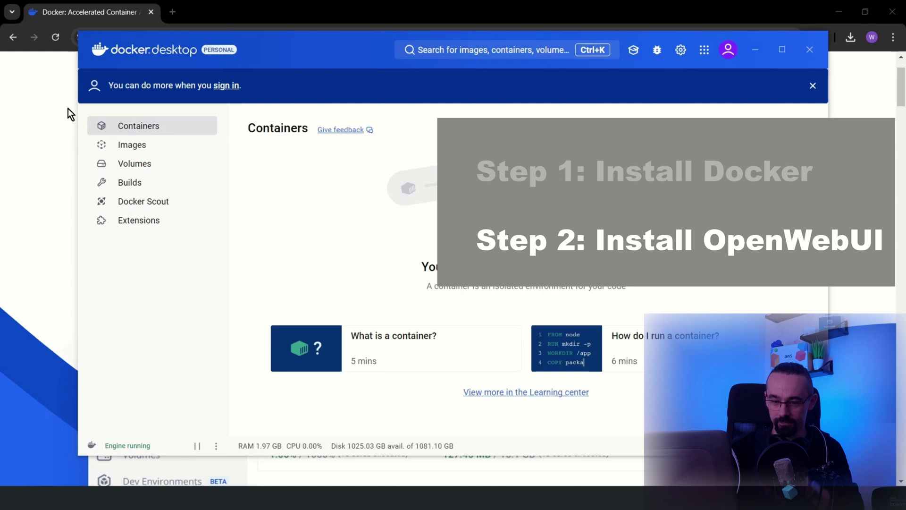
Step: Go to docs.openwebui.com and open the Getting Started Quick Start guide
{"action": "left_click", "coordinate": [57, 73]}
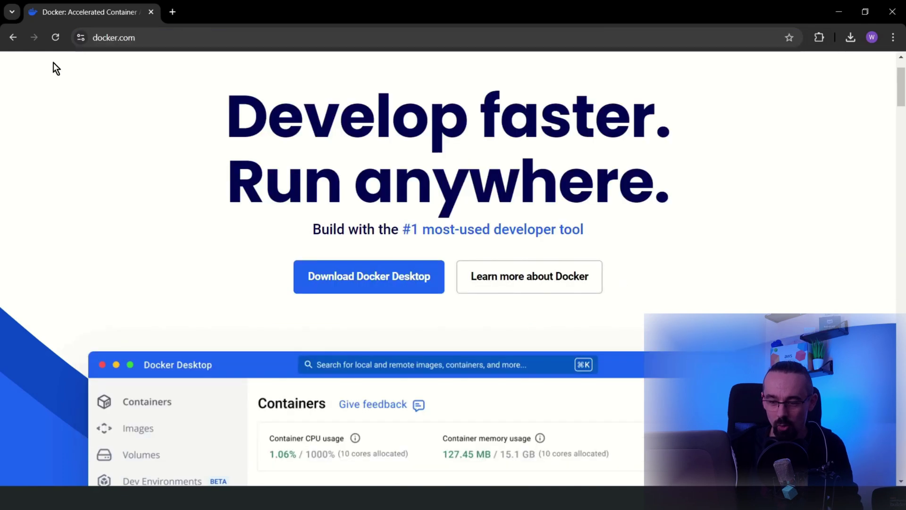
{"action": "left_click", "coordinate": [150, 38]}
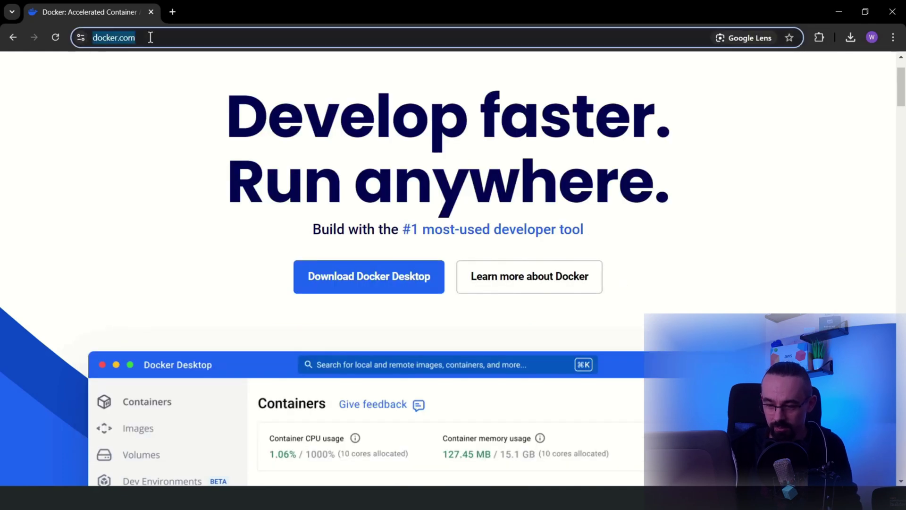
{"action": "type", "text": "https://docs.openwebui.com"}
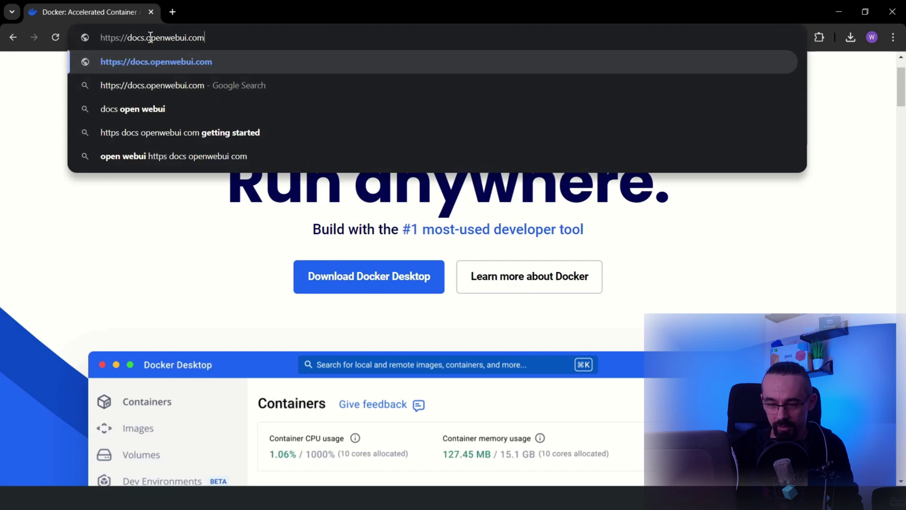
{"action": "key", "text": "Return"}
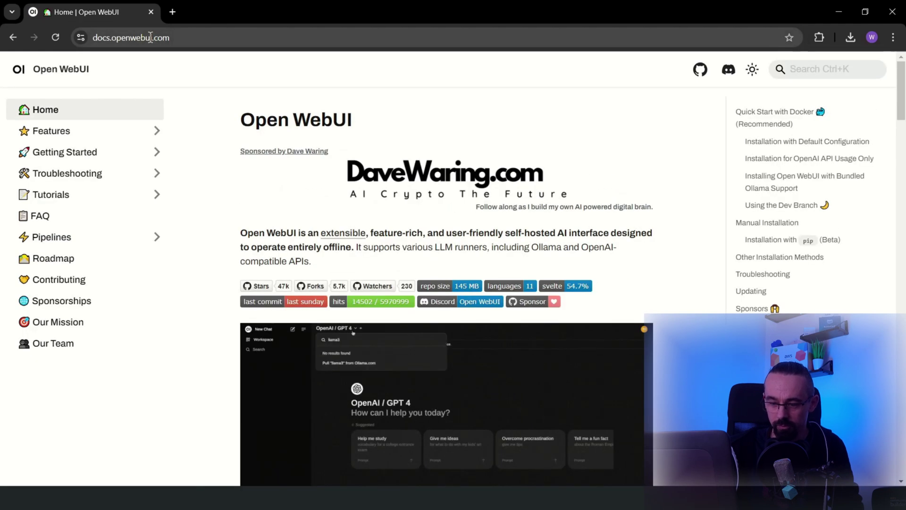
{"action": "scroll", "coordinate": [277, 203], "scroll_direction": "down", "scroll_amount": 2}
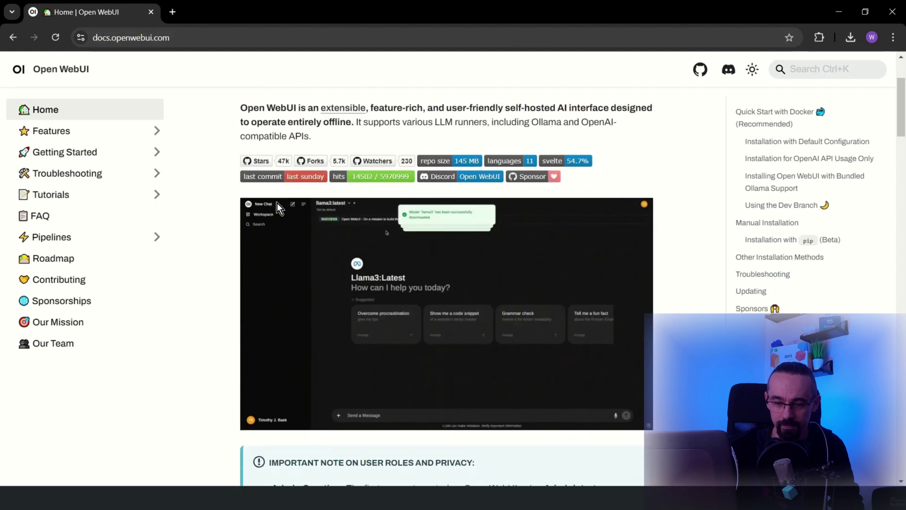
{"action": "scroll", "coordinate": [277, 203], "scroll_direction": "down", "scroll_amount": 5}
{"action": "scroll", "coordinate": [277, 204], "scroll_direction": "down", "scroll_amount": 3}
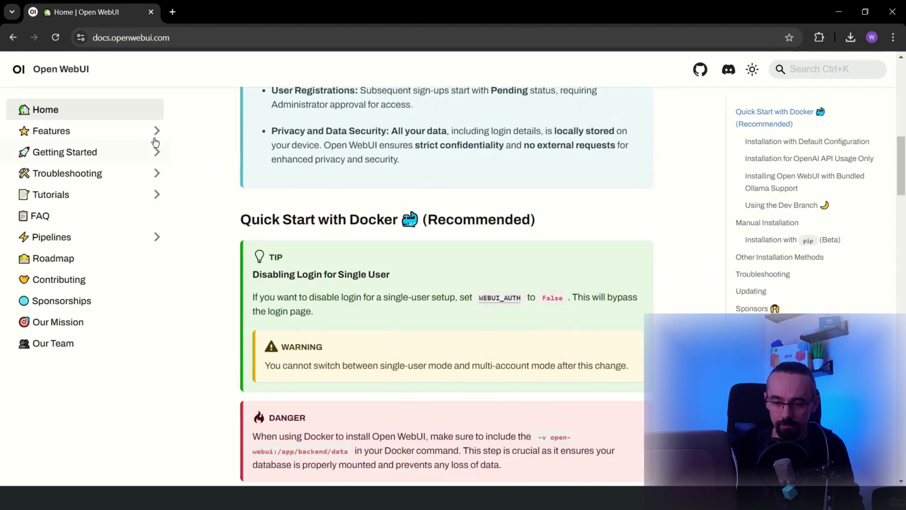
{"action": "left_click", "coordinate": [64, 152]}
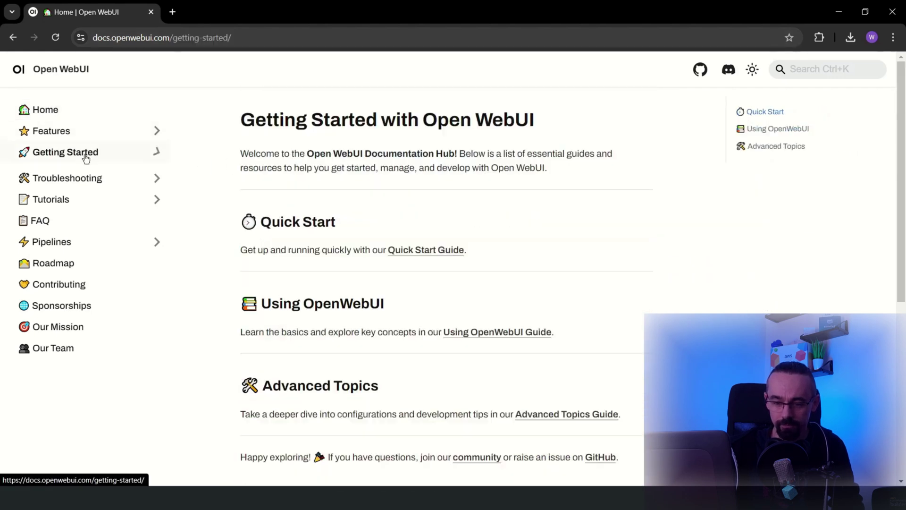
{"action": "left_click", "coordinate": [443, 256]}
{"action": "scroll", "coordinate": [444, 256], "scroll_direction": "down", "scroll_amount": 3}
{"action": "scroll", "coordinate": [443, 257], "scroll_direction": "down", "scroll_amount": 3}
{"action": "scroll", "coordinate": [444, 256], "scroll_direction": "down", "scroll_amount": 1}
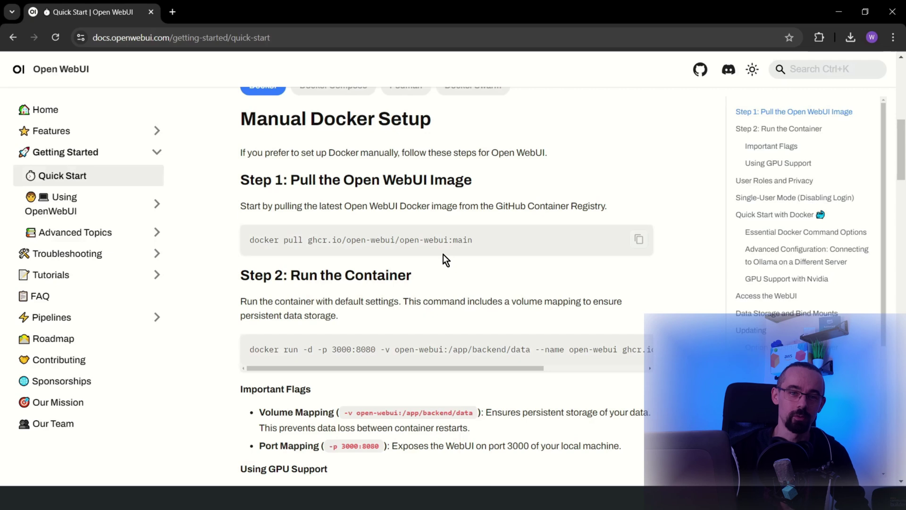
{"action": "scroll", "coordinate": [443, 254], "scroll_direction": "down", "scroll_amount": 1}
{"action": "mouse_move", "coordinate": [535, 349]}
{"action": "left_mouse_down"}
{"action": "mouse_move", "coordinate": [630, 349]}
{"action": "mouse_move", "coordinate": [417, 349]}
{"action": "left_mouse_up"}
Step: Run the copied open-webui docker command, allow Docker Desktop Backend through the firewall, and show Docker Desktop
{"action": "left_click", "coordinate": [639, 330]}
{"action": "key", "text": "alt+Tab"}
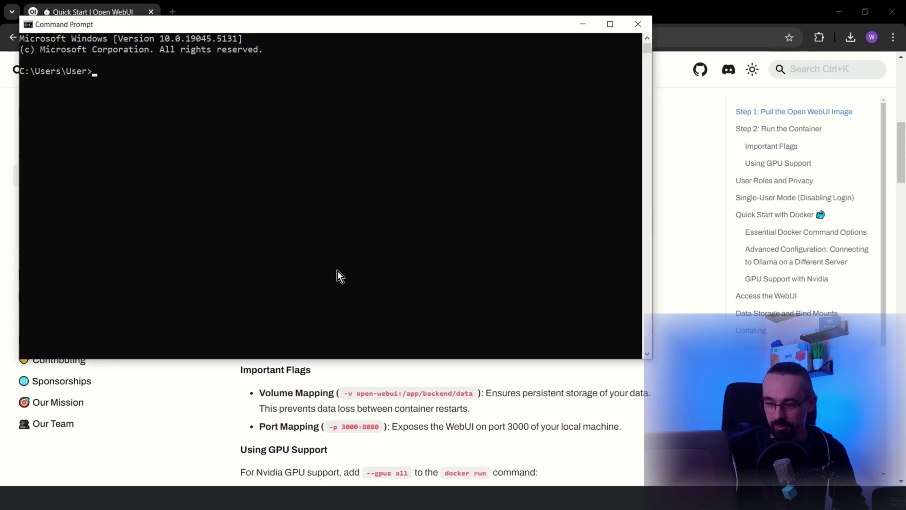
{"action": "key", "text": "ctrl+v"}
{"action": "key", "text": "Return"}
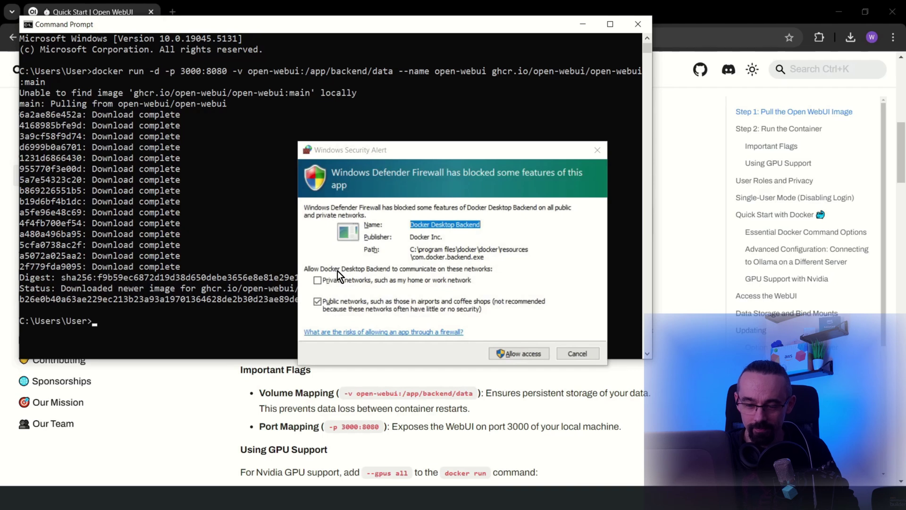
{"action": "left_click", "coordinate": [523, 353]}
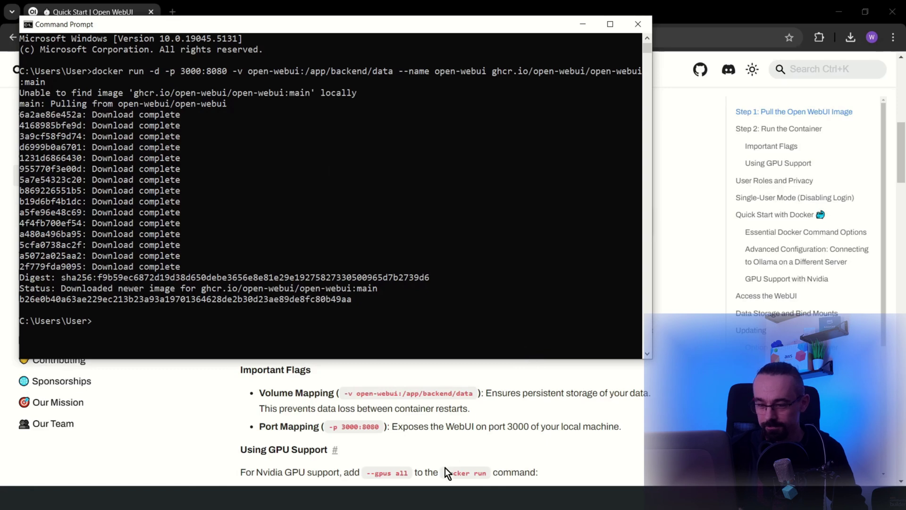
{"action": "left_click", "coordinate": [418, 449]}
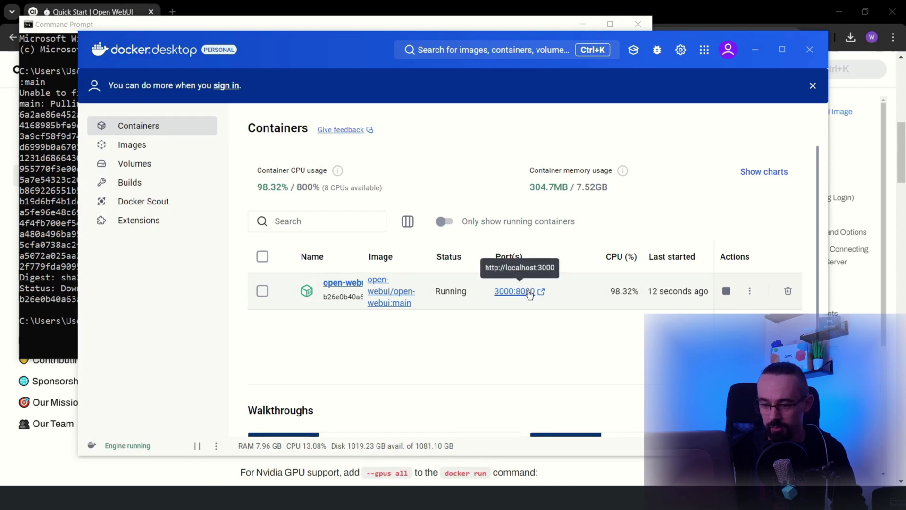
Step: Open the open-webui container's 3000:8080 link and close the Quick Start docs tab
{"action": "left_click", "coordinate": [524, 291]}
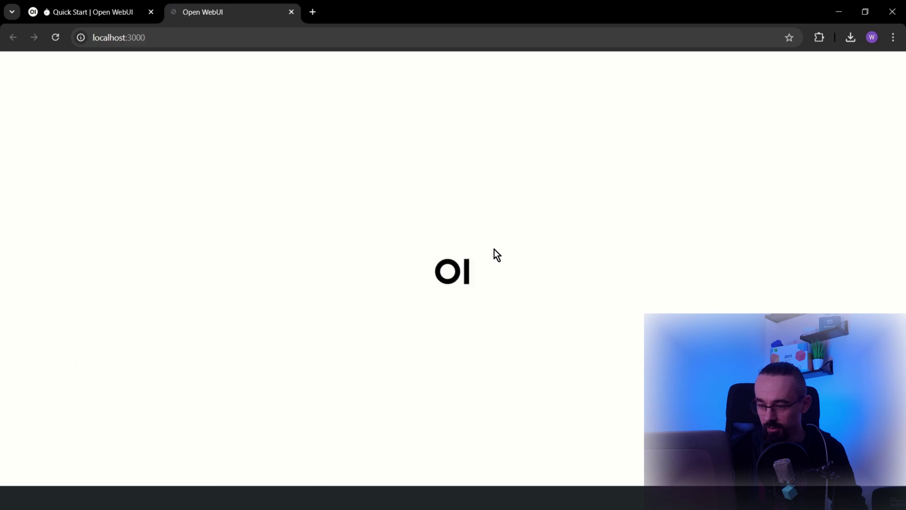
{"action": "left_click", "coordinate": [150, 12]}
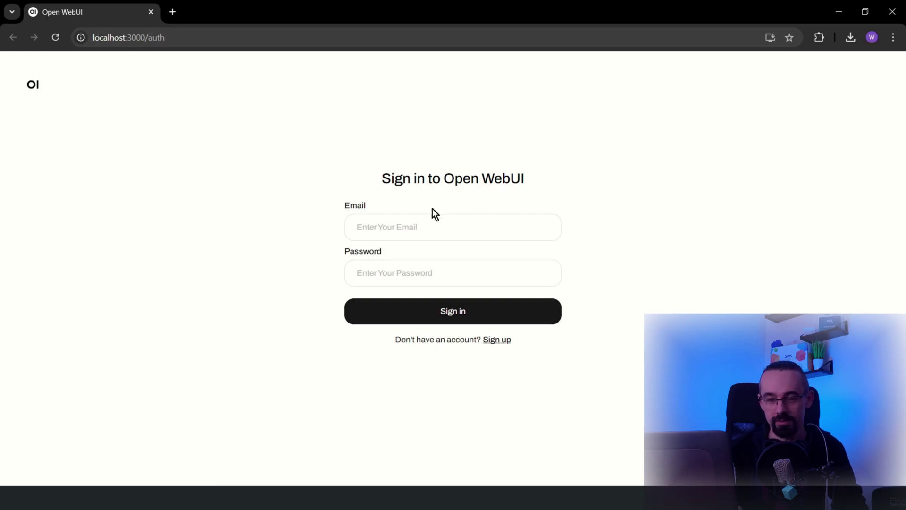
Step: On the sign-up form, enter a name, reuse it as the email, and begin the password
{"action": "left_click", "coordinate": [497, 340]}
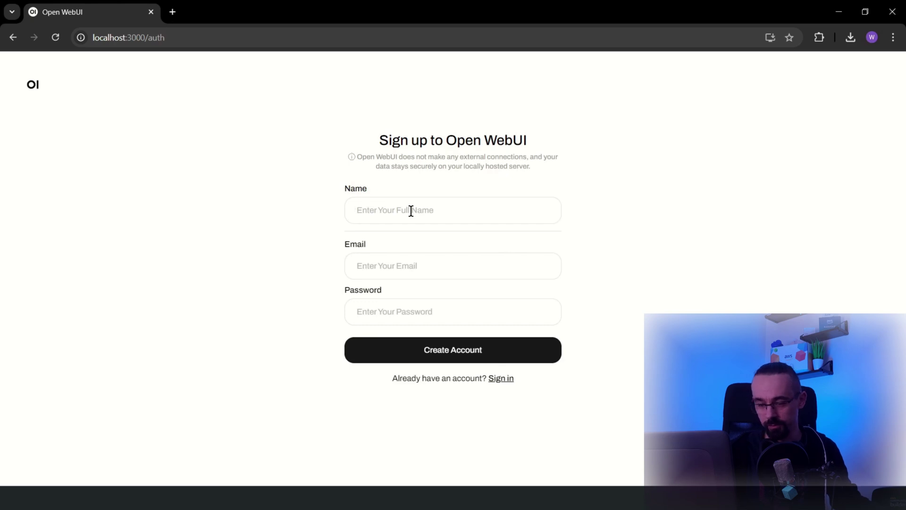
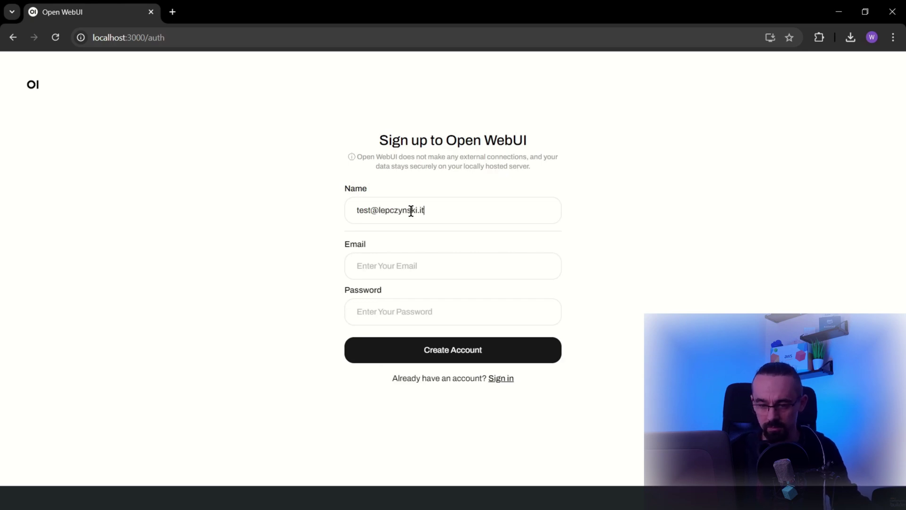
{"action": "key", "text": "ctrl+a"}
{"action": "key", "text": "ctrl+c"}
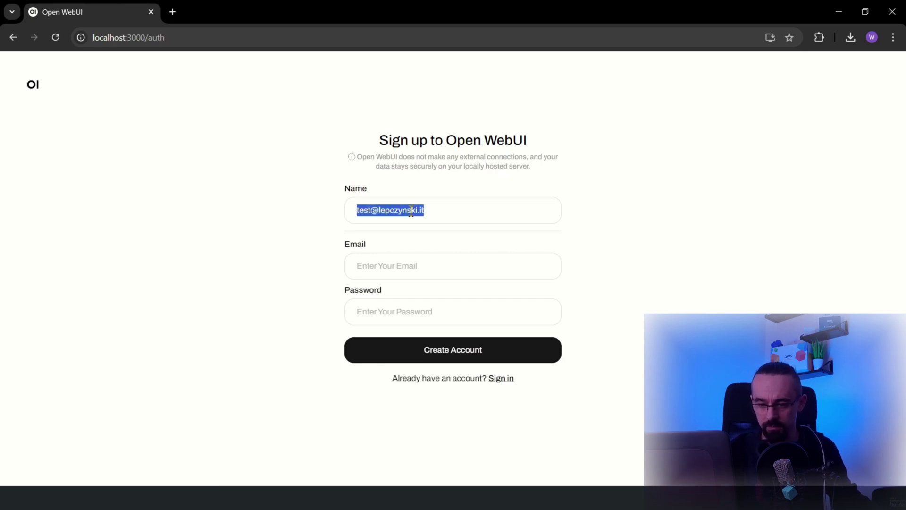
{"action": "left_click", "coordinate": [433, 265]}
{"action": "key", "text": "ctrl+v"}
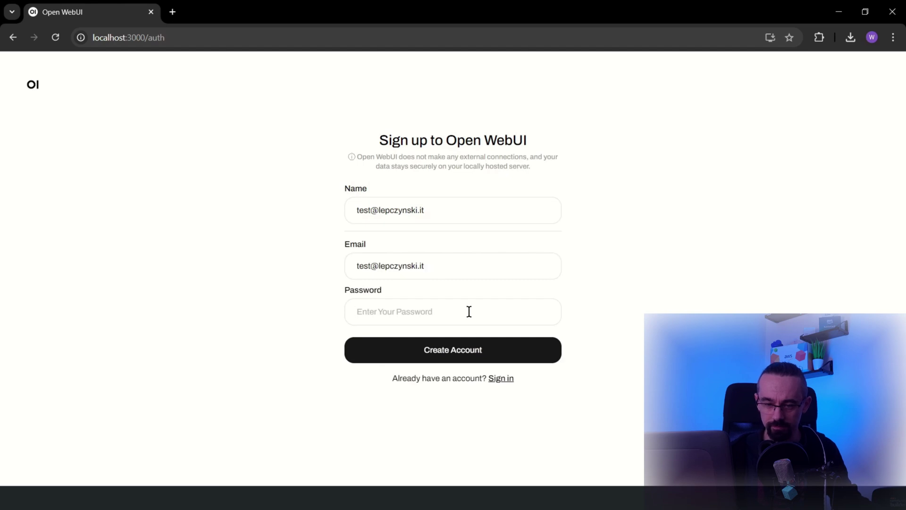
{"action": "left_click", "coordinate": [468, 311]}
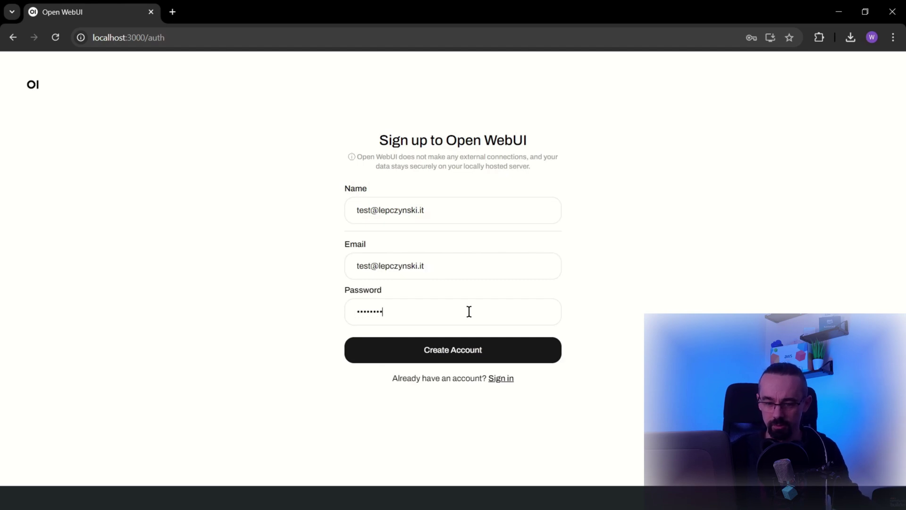
Step: Create the account, dismiss the save-password prompt and release notes, and select llama3.2:3b
{"action": "left_click", "coordinate": [464, 350]}
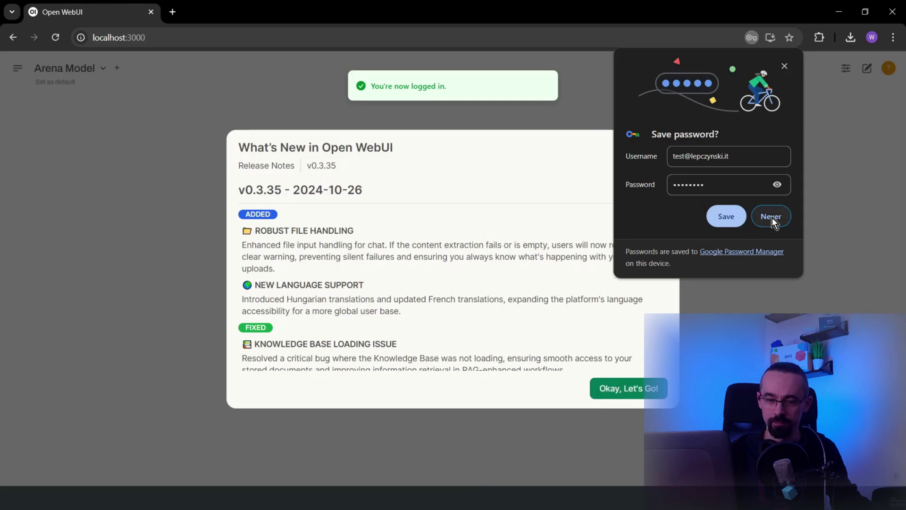
{"action": "left_click", "coordinate": [772, 217]}
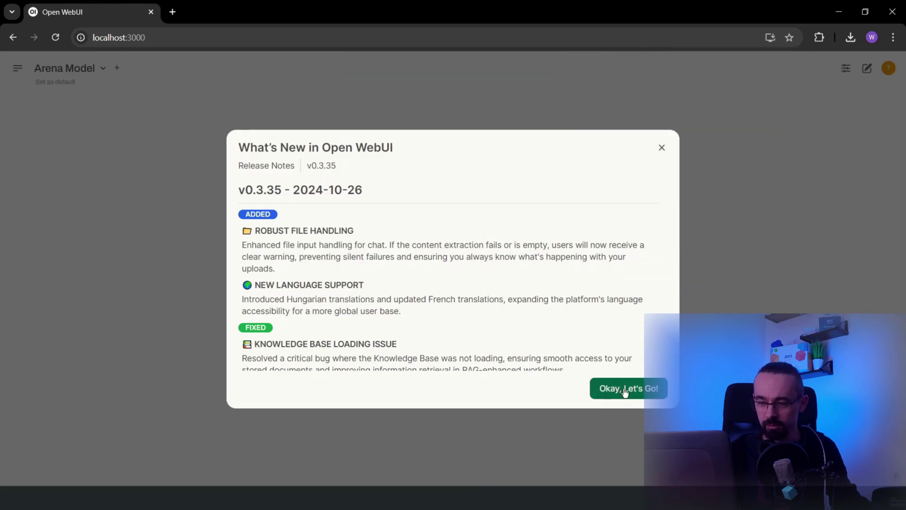
{"action": "left_click", "coordinate": [624, 389]}
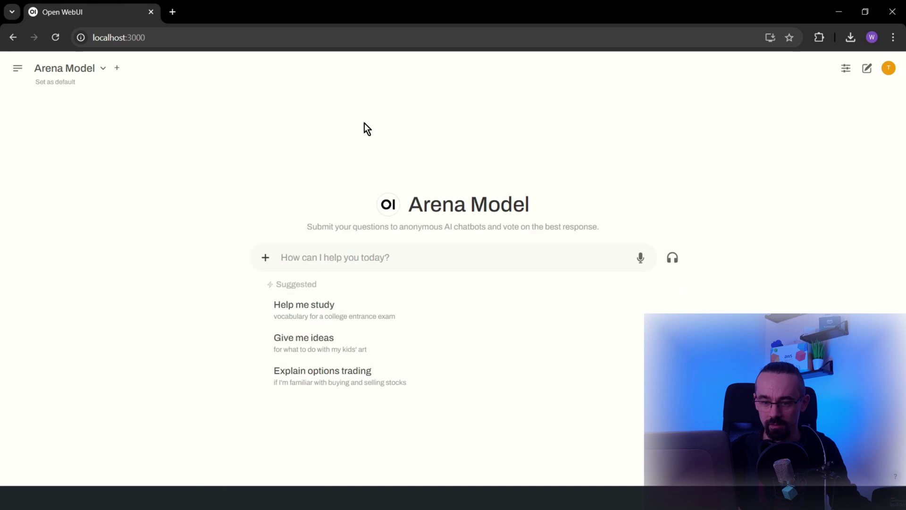
{"action": "left_click", "coordinate": [101, 69]}
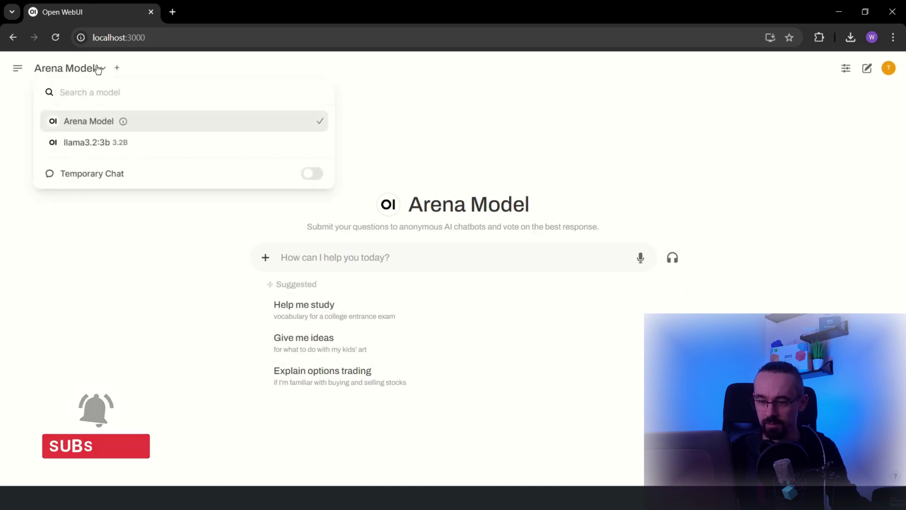
{"action": "left_click", "coordinate": [125, 144]}
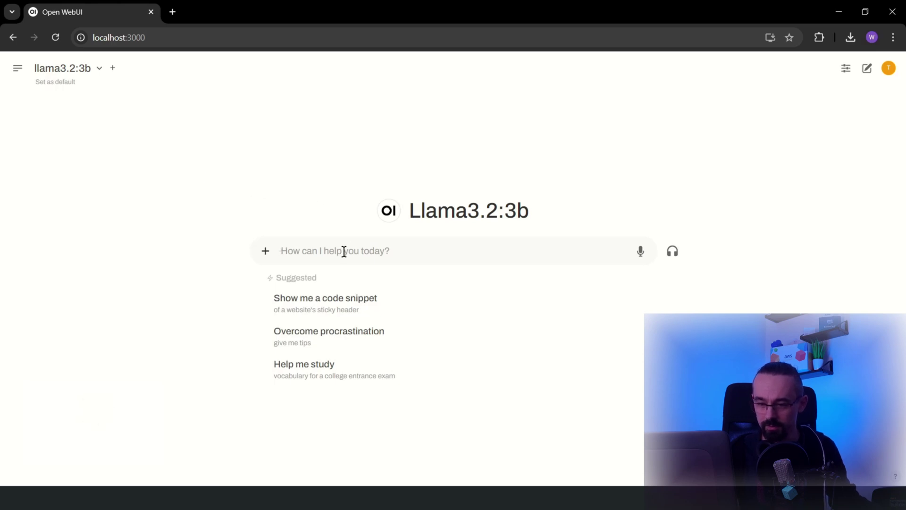
{"action": "type", "text": "what types of loadbalancers are in AWS?"}
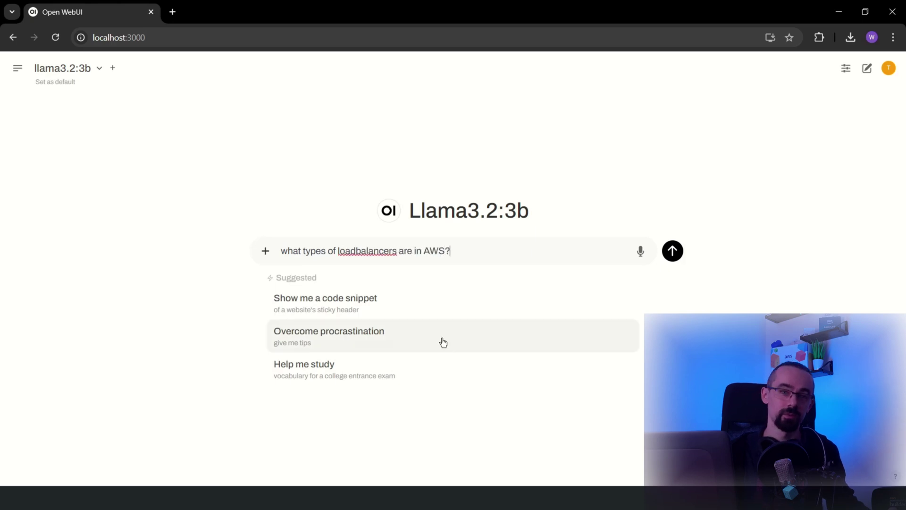
Step: Ask llama3.2:3b which types of AWS load balancers exist
{"action": "key", "text": "Return"}
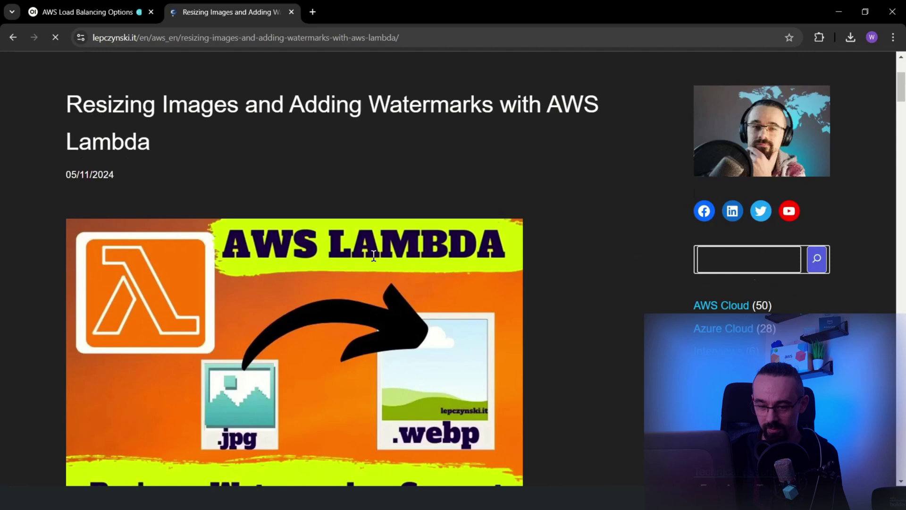
{"action": "scroll", "coordinate": [375, 257], "scroll_direction": "down", "scroll_amount": 4}
{"action": "scroll", "coordinate": [374, 258], "scroll_direction": "down", "scroll_amount": 4}
{"action": "scroll", "coordinate": [389, 238], "scroll_direction": "down", "scroll_amount": 2}
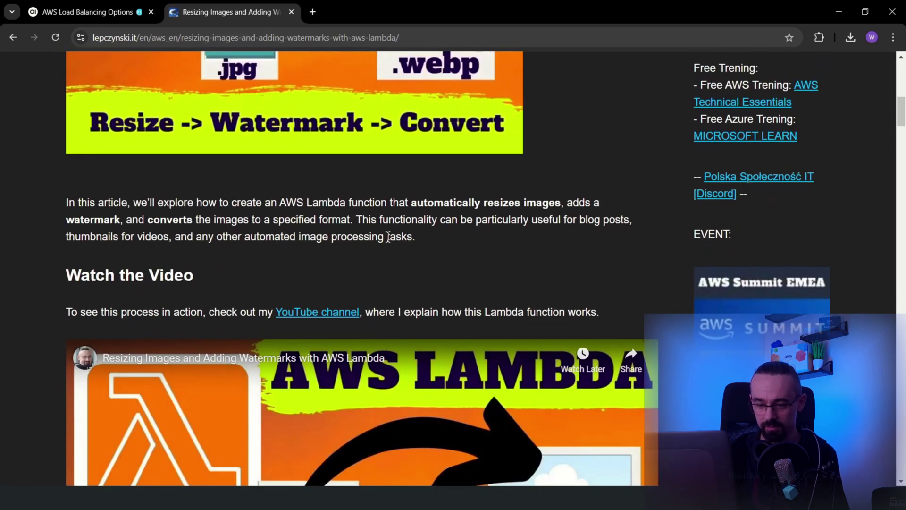
Step: Copy the whole Lambda image-resizing article and send it to llama3.2:3b with a summarize prompt
{"action": "key", "text": "ctrl+a"}
{"action": "scroll", "coordinate": [389, 238], "scroll_direction": "down", "scroll_amount": 5}
{"action": "scroll", "coordinate": [389, 237], "scroll_direction": "down", "scroll_amount": 5}
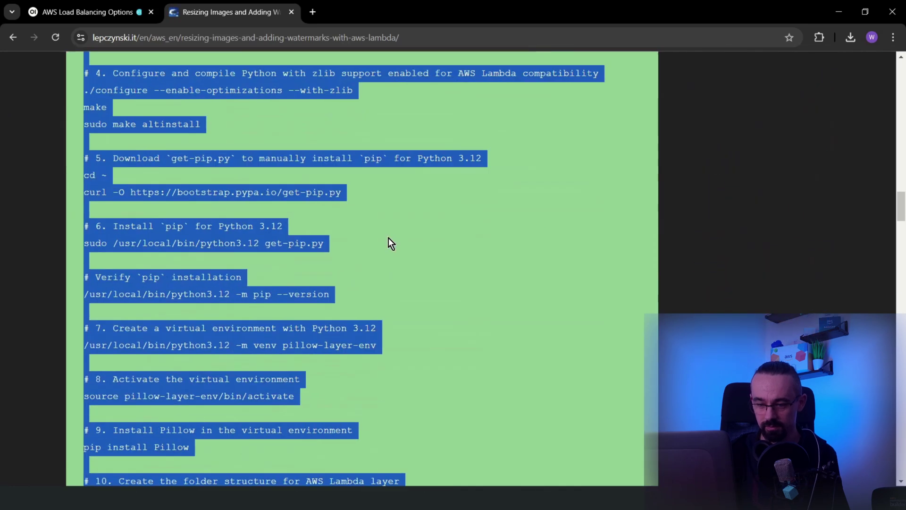
{"action": "scroll", "coordinate": [388, 238], "scroll_direction": "down", "scroll_amount": 5}
{"action": "scroll", "coordinate": [389, 238], "scroll_direction": "down", "scroll_amount": 5}
{"action": "scroll", "coordinate": [388, 238], "scroll_direction": "down", "scroll_amount": 5}
{"action": "scroll", "coordinate": [389, 238], "scroll_direction": "down", "scroll_amount": 3}
{"action": "key", "text": "ctrl+c"}
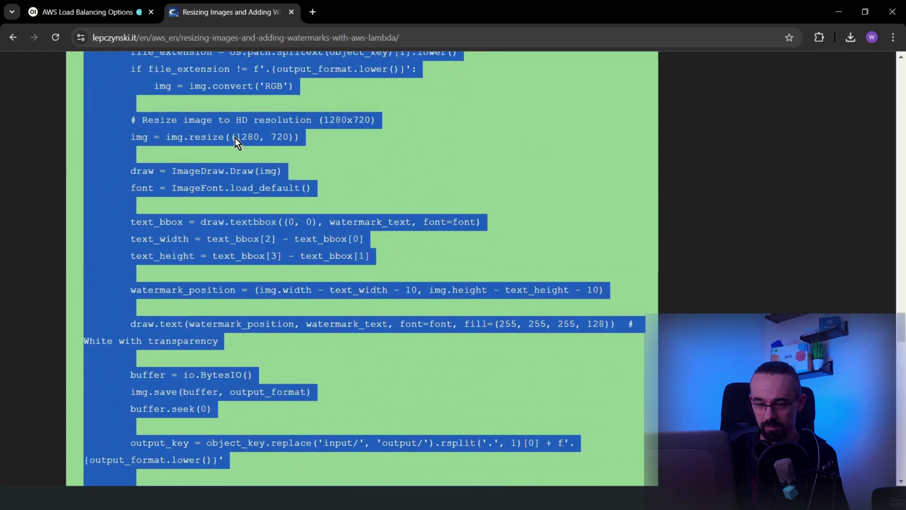
{"action": "left_click", "coordinate": [80, 11]}
{"action": "type", "text": "summari"}
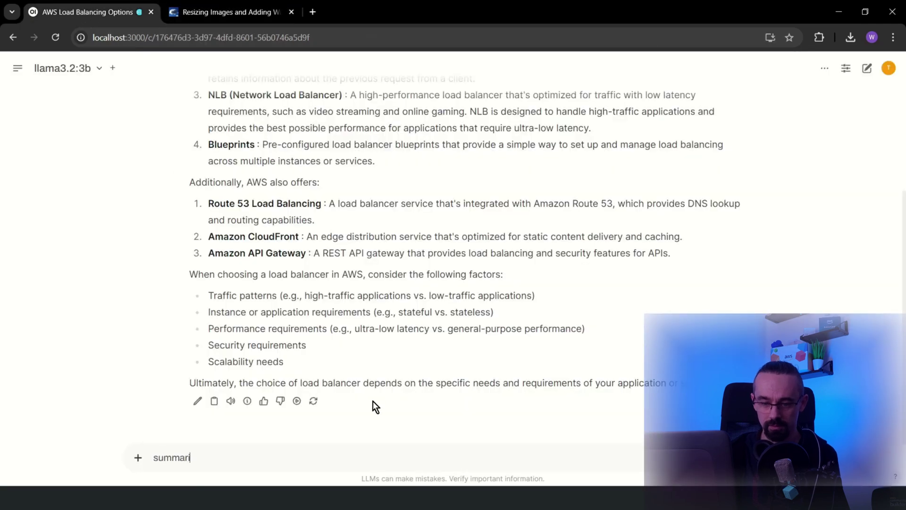
{"action": "type", "text": "ze the fo"}
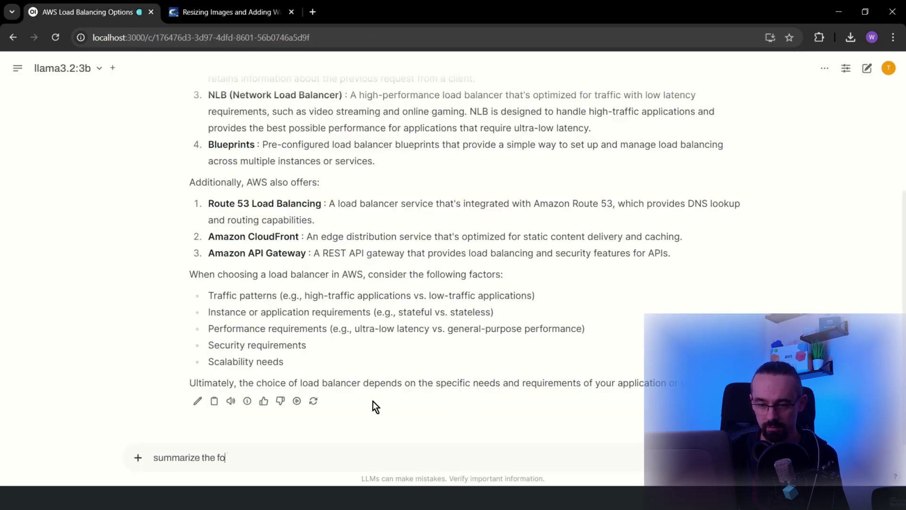
{"action": "type", "text": "llowing article"}
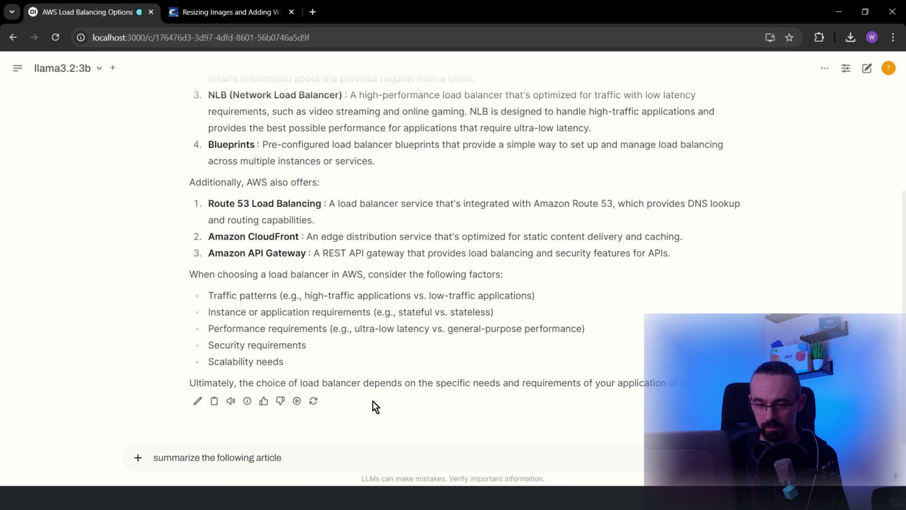
{"action": "type", "text": ":"}
{"action": "key", "text": "shift+Return"}
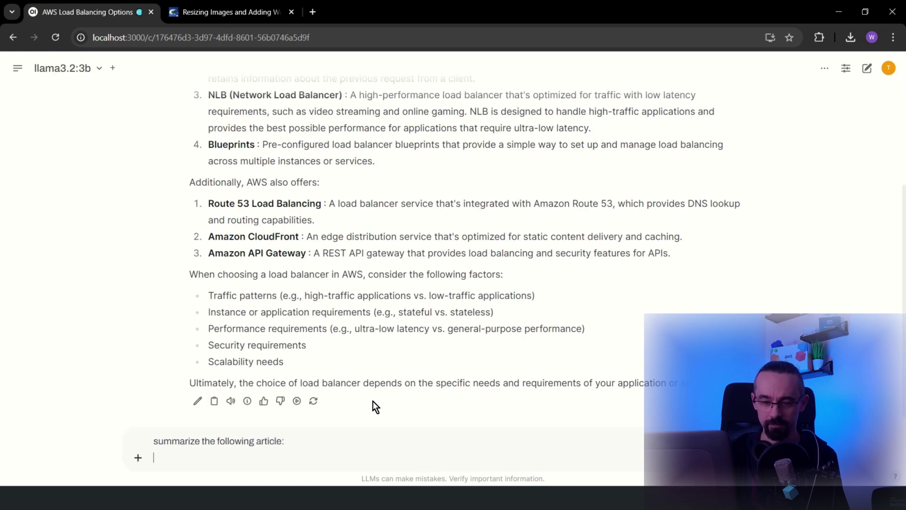
{"action": "key", "text": "ctrl+v"}
{"action": "key", "text": "Return"}
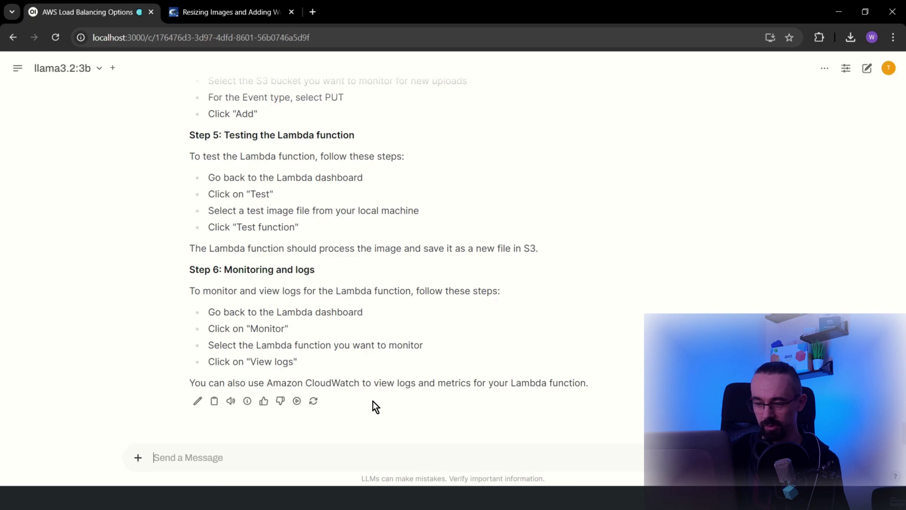
{"action": "type", "text": "op"}
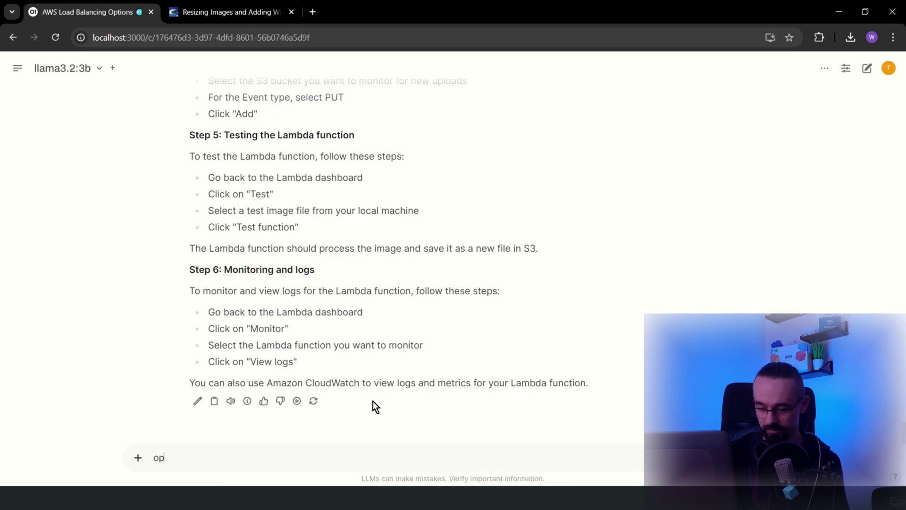
{"action": "type", "text": "timize this code:"}
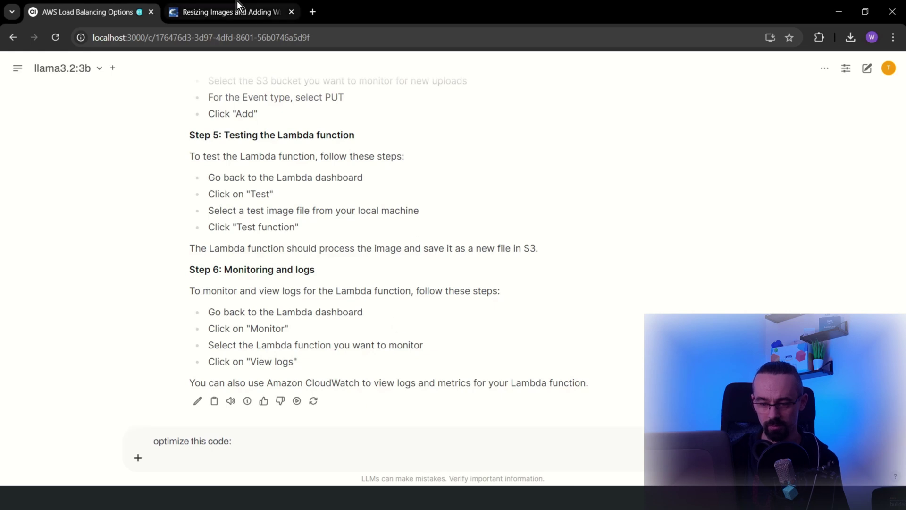
Step: Copy the article's Lambda code block and send it to llama3.2:3b with the optimize prompt
{"action": "left_click", "coordinate": [230, 12]}
{"action": "scroll", "coordinate": [521, 226], "scroll_direction": "down", "scroll_amount": 3}
{"action": "scroll", "coordinate": [516, 247], "scroll_direction": "down", "scroll_amount": 3}
{"action": "left_click_drag", "start_coordinate": [147, 232], "coordinate": [84, 243]}
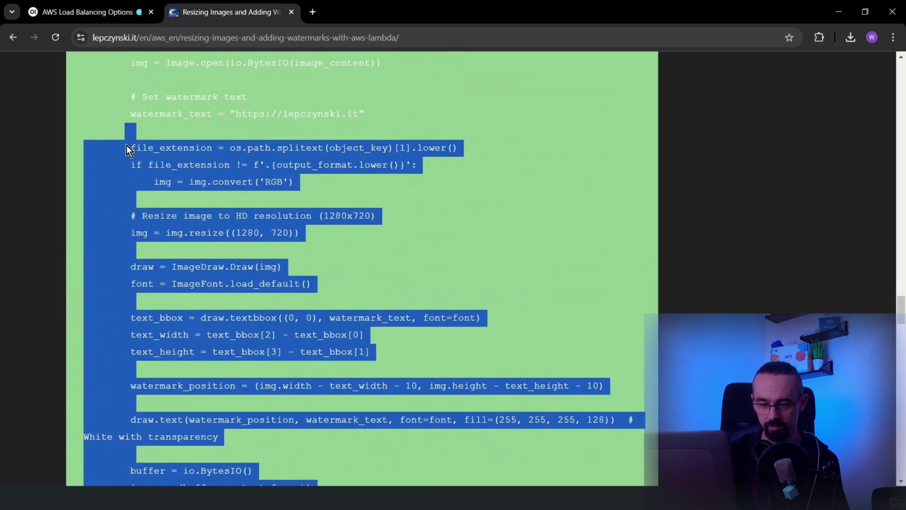
{"action": "scroll", "coordinate": [127, 145], "scroll_direction": "up", "scroll_amount": 6}
{"action": "left_click", "coordinate": [93, 9]}
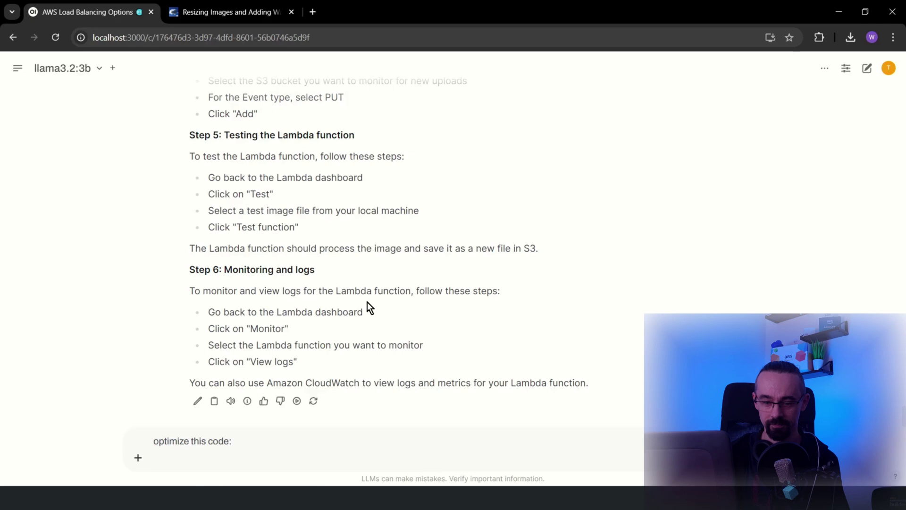
{"action": "scroll", "coordinate": [370, 305], "scroll_direction": "down", "scroll_amount": 1}
{"action": "key", "text": "ctrl+v"}
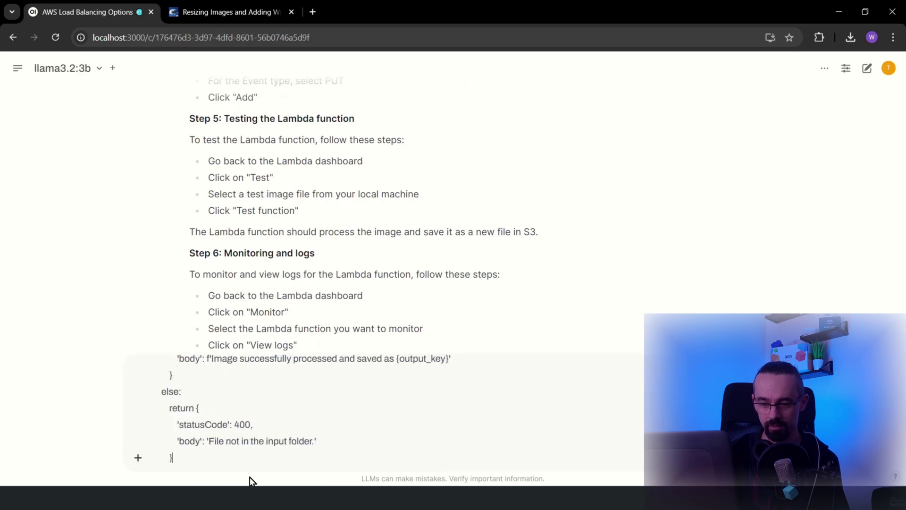
{"action": "key", "text": "Return"}
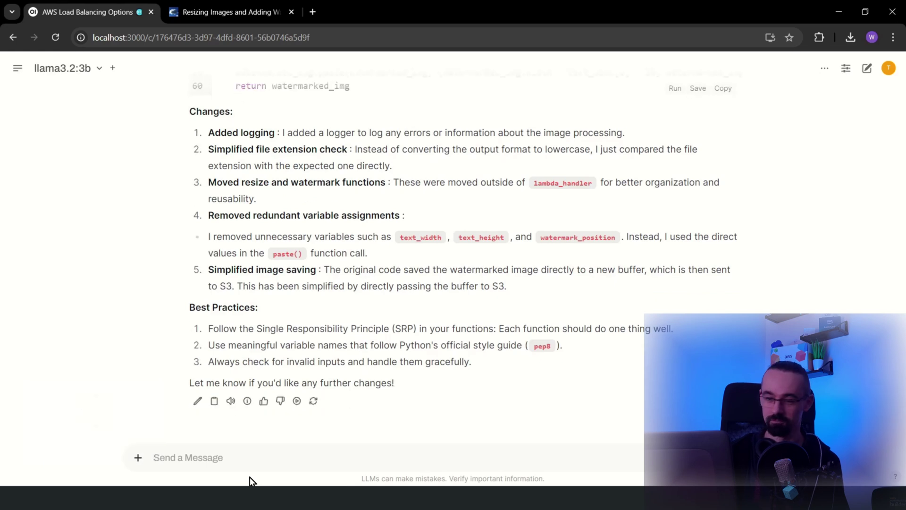
{"action": "type", "text": "explain einst"}
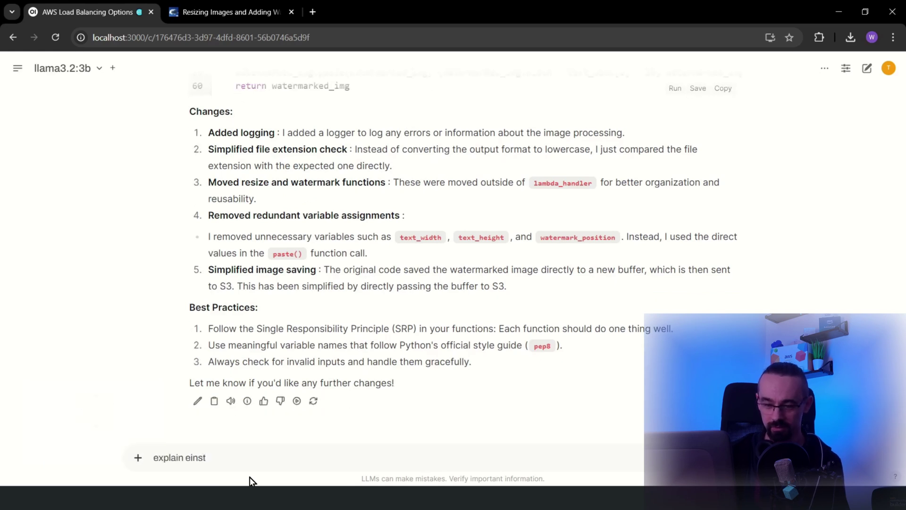
{"action": "type", "text": "ein's"}
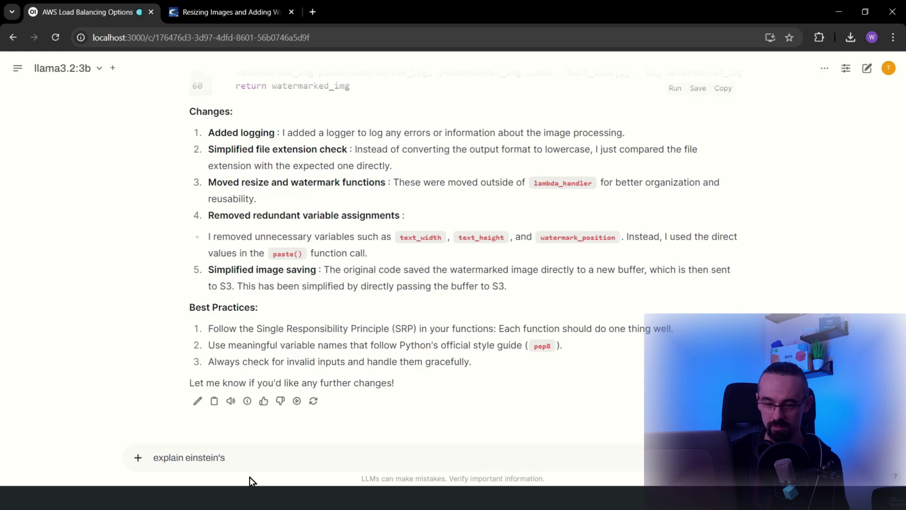
{"action": "type", "text": " theory of rela"}
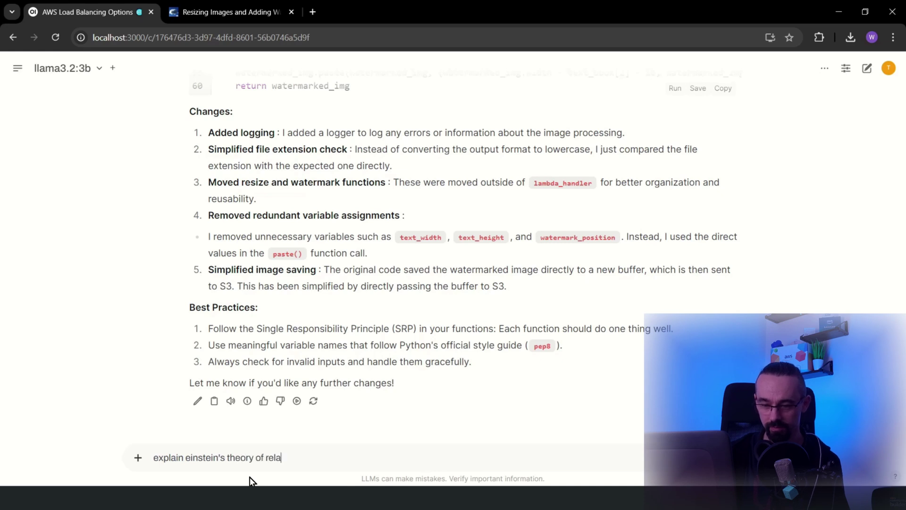
{"action": "type", "text": "tivity "}
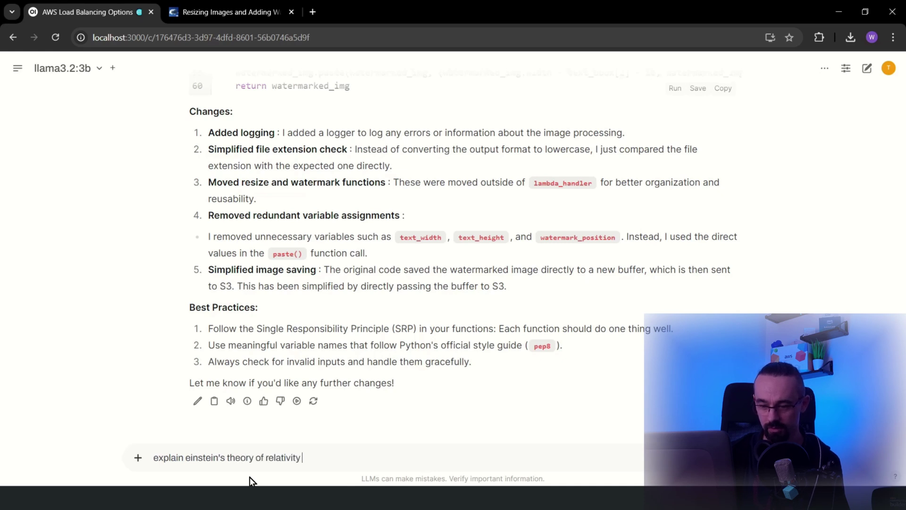
{"action": "type", "text": "in simple terms, like you're talking to a 1"}
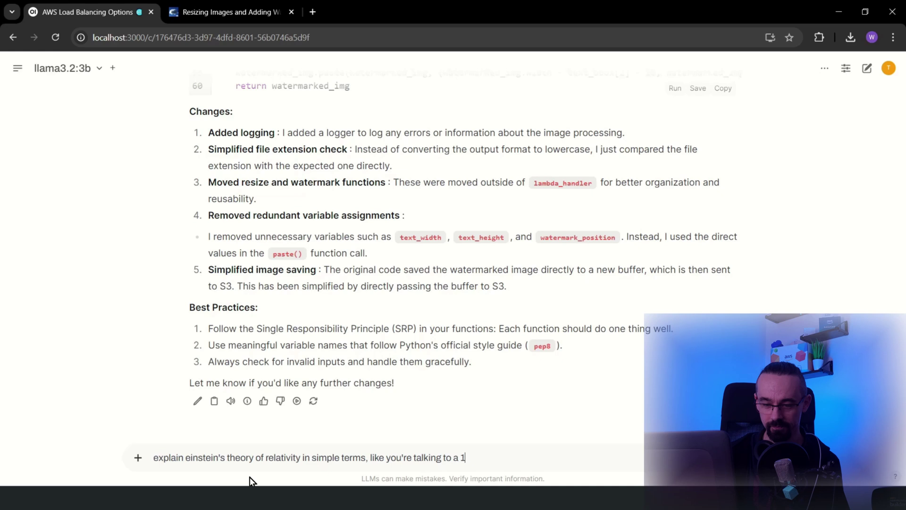
{"action": "type", "text": "0-years-old"}
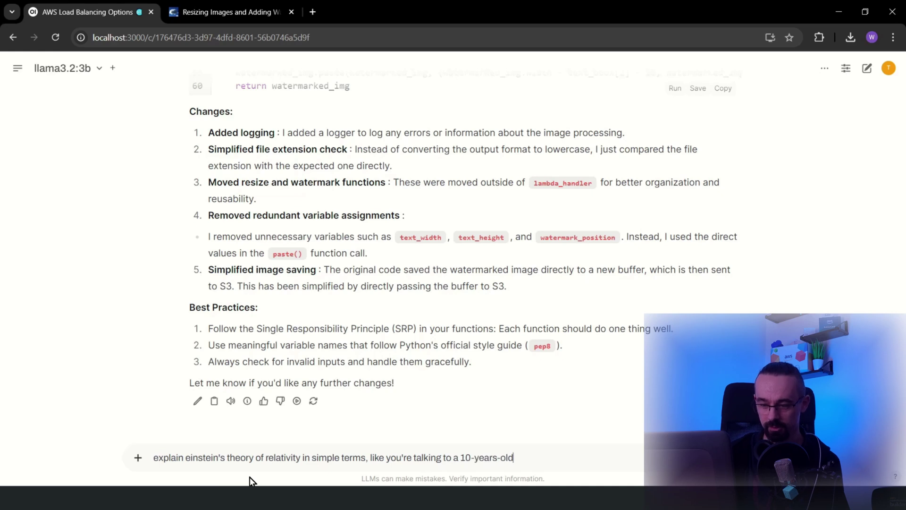
Step: Submit the prompt asking for relativity explained simply to a 10-year-old
{"action": "key", "text": "Return"}
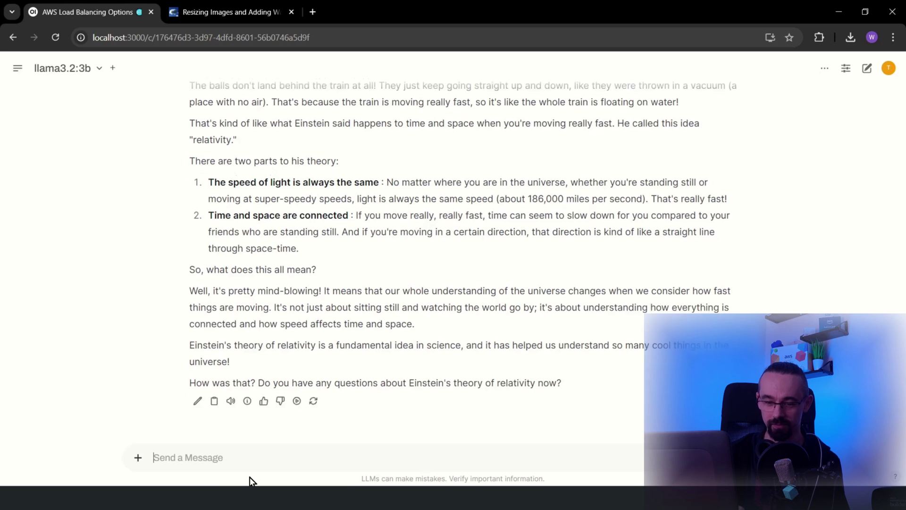
{"action": "type", "text": "translate"}
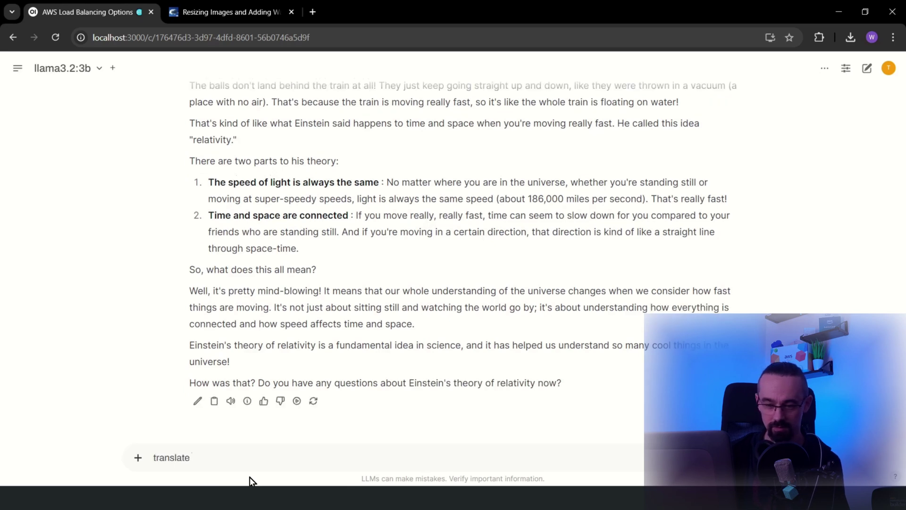
{"action": "type", "text": " this sent"}
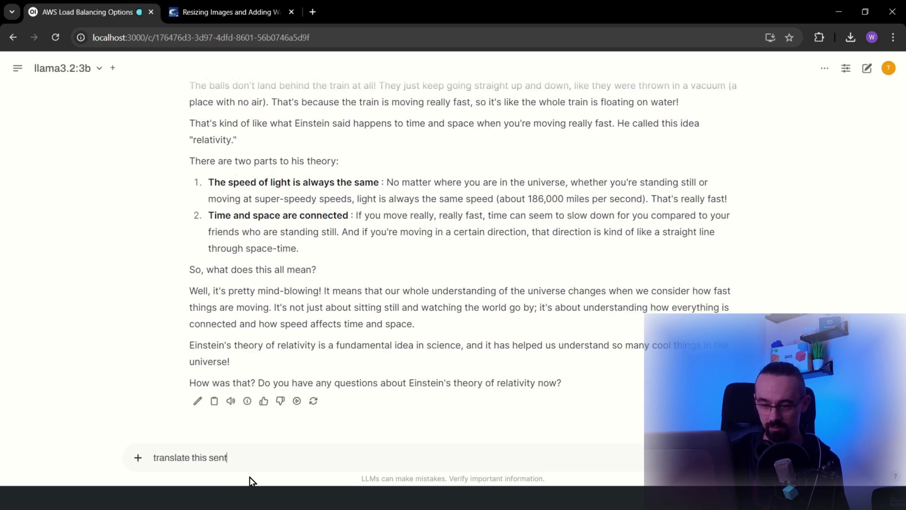
{"action": "type", "text": "nto Spanis"}
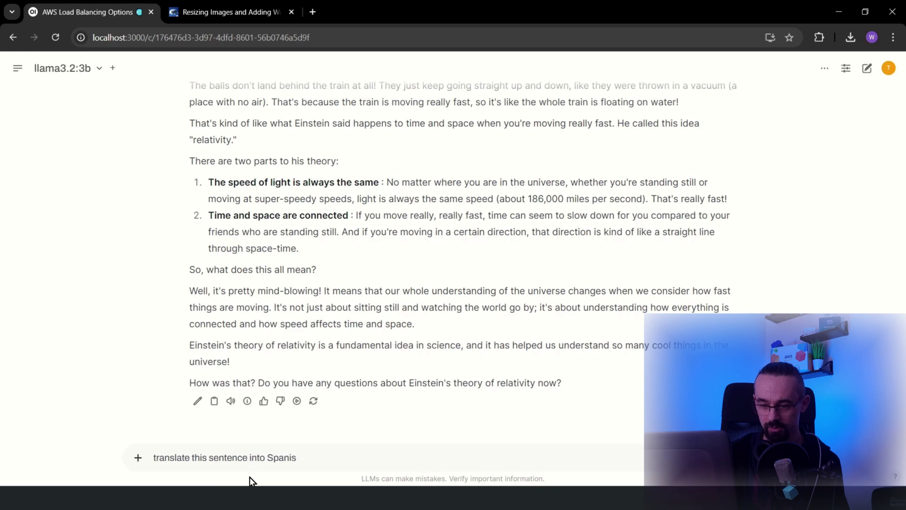
{"action": "type", "text": "h and explain"}
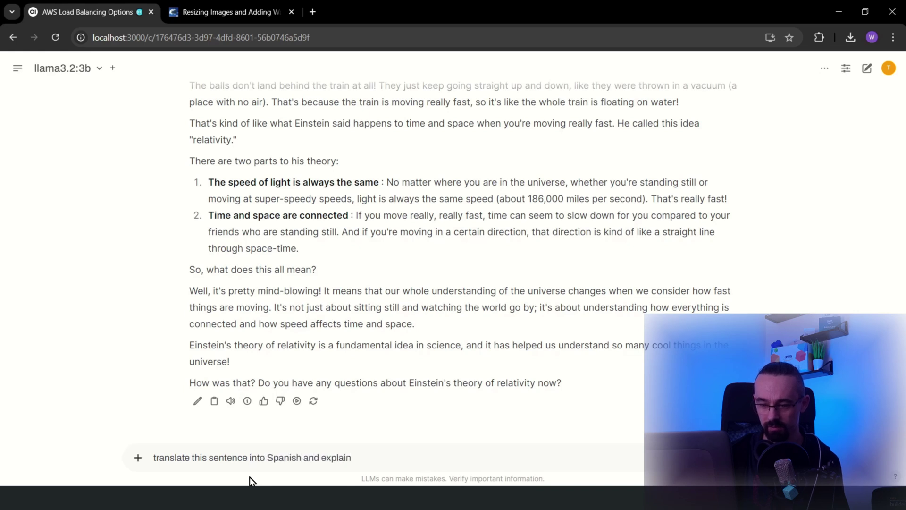
{"action": "type", "text": " the grammar choices : \"I love learning new things"}
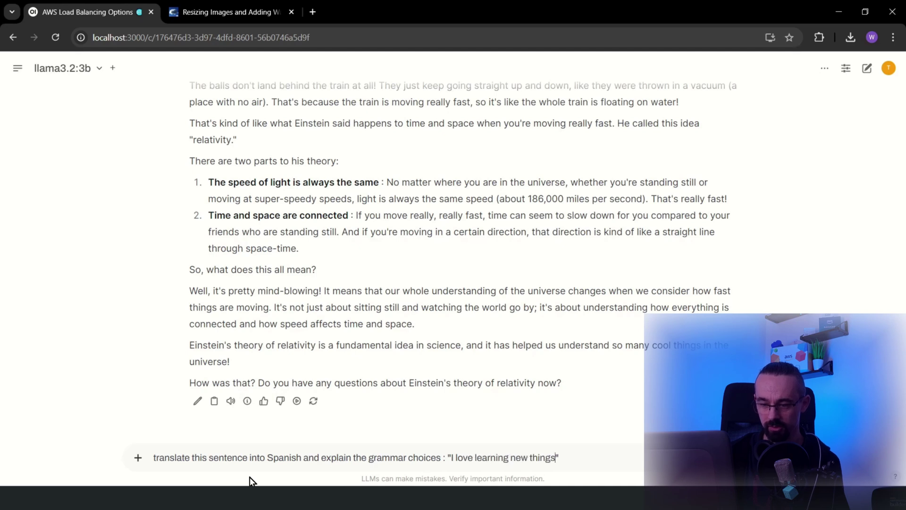
Step: Submit the prompt translating 'I love learning new things' into Spanish with grammar notes
{"action": "key", "text": "Return"}
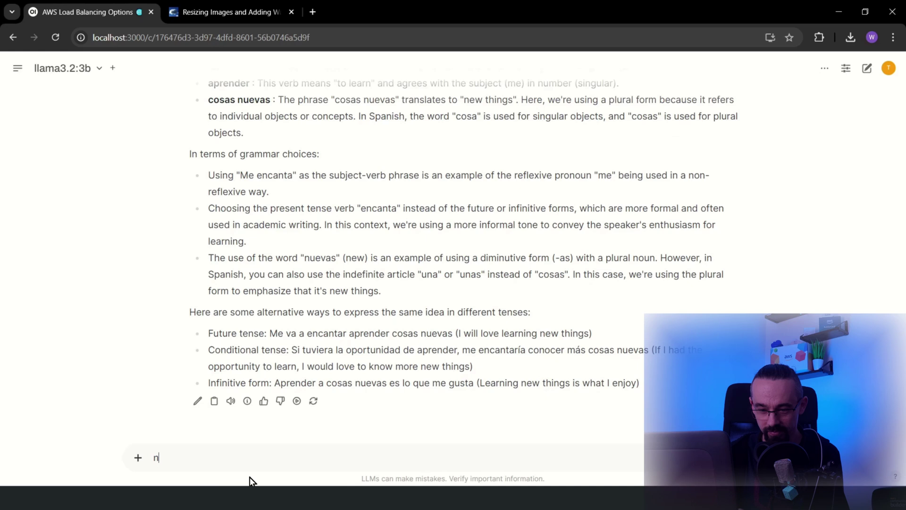
{"action": "type", "text": "napisz zabawny dialog mi"}
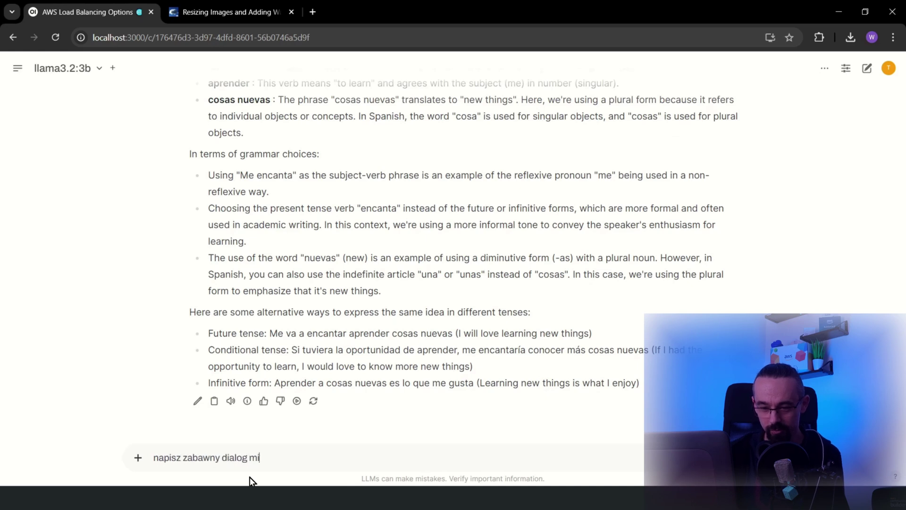
{"action": "type", "text": "ędzy kotem i robotem"}
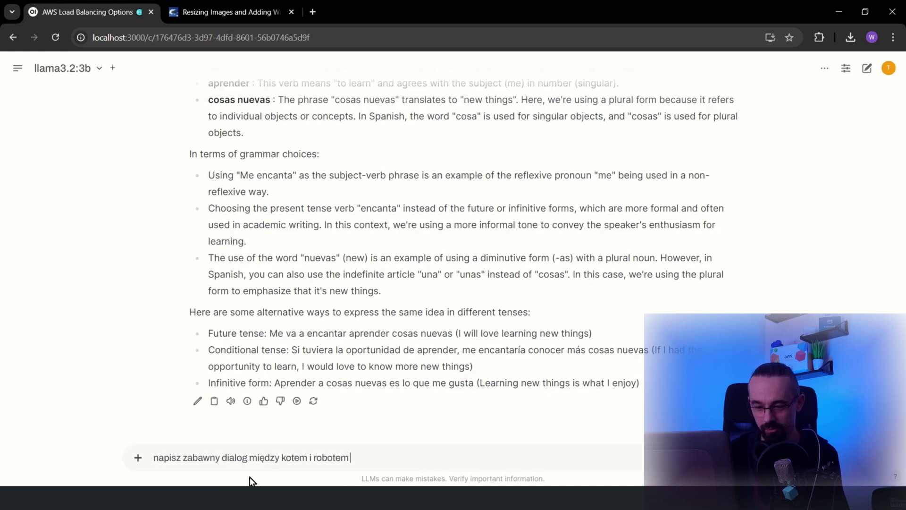
{"action": "type", "text": " kłócącymi się kto jest mądrzejsz"}
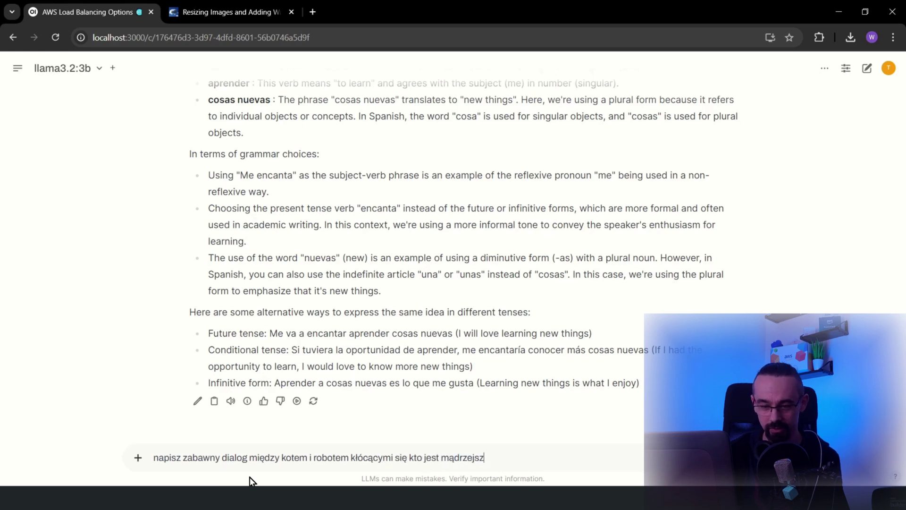
{"action": "type", "text": "y"}
Step: Submit the prompt for a funny Polish cat-versus-robot dialogue about who is smarter
{"action": "key", "text": "Return"}
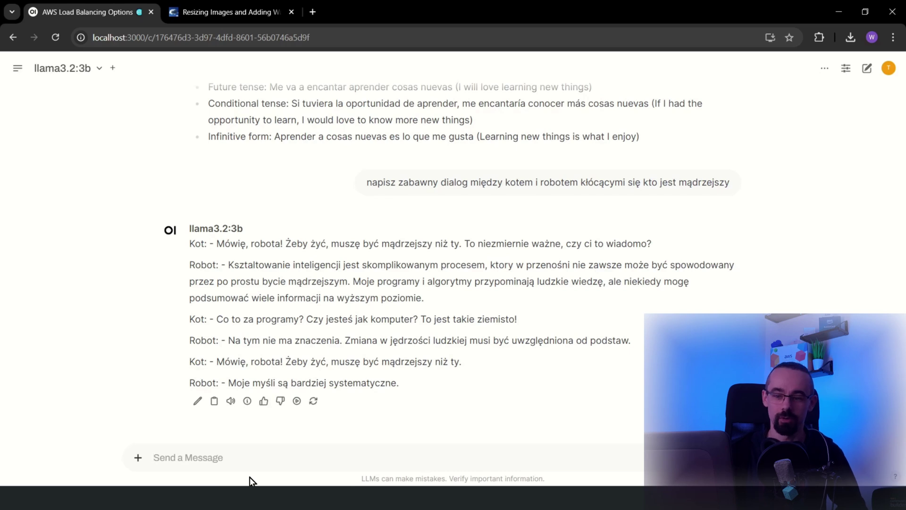
Step: Go from the account menu to Admin Panel > Settings > Models
{"action": "left_click", "coordinate": [888, 68]}
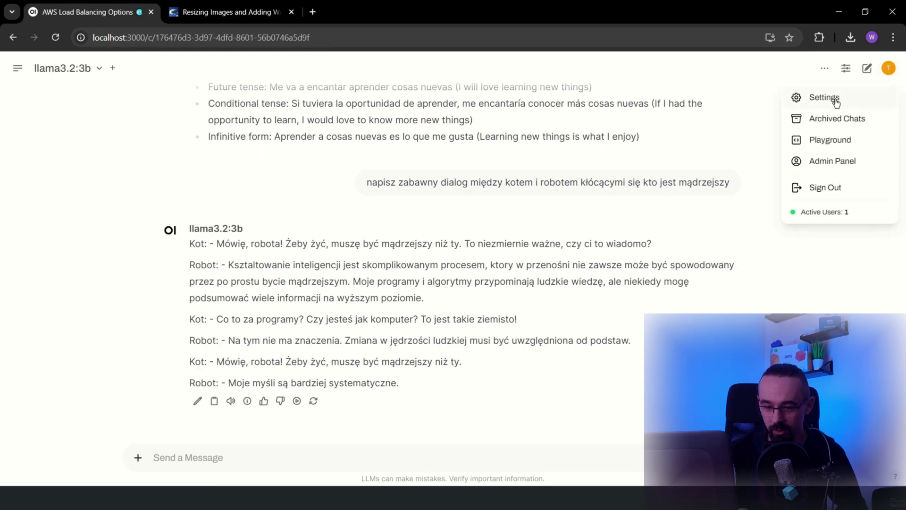
{"action": "left_click", "coordinate": [832, 161]}
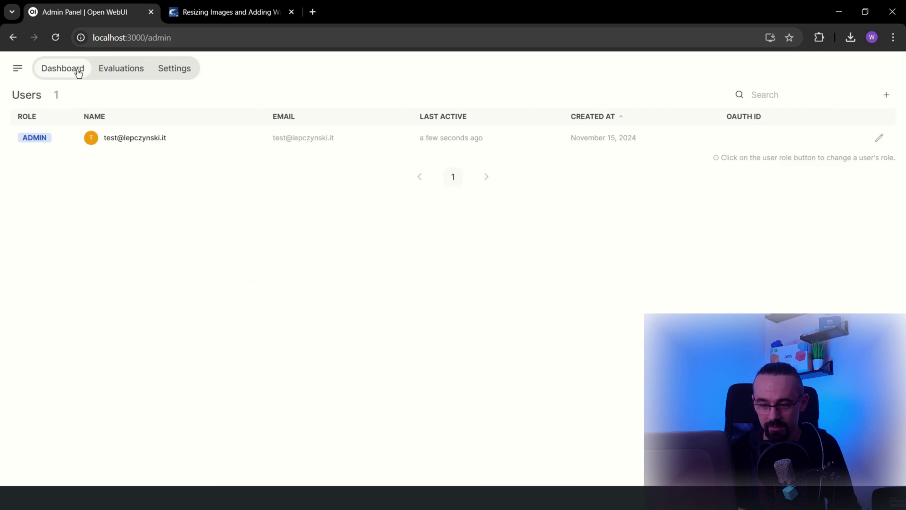
{"action": "left_click", "coordinate": [173, 68]}
{"action": "left_click", "coordinate": [43, 162]}
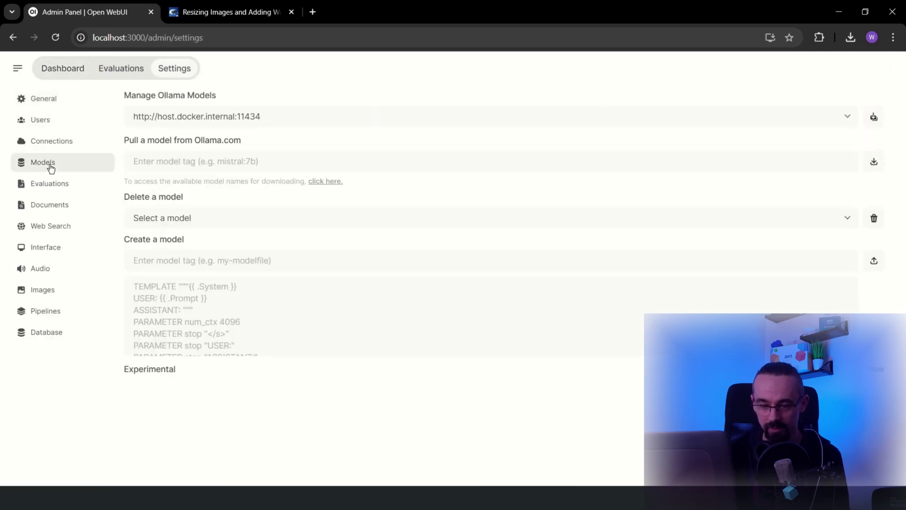
Step: Browse ollama.com's model library to the qwen2.5-coder 14b tag page
{"action": "left_click", "coordinate": [311, 12]}
{"action": "type", "text": "ollama.com"}
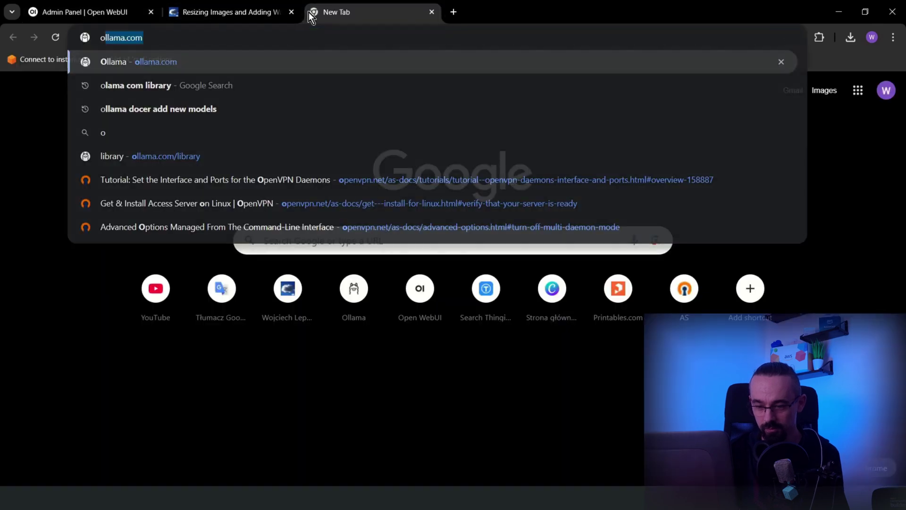
{"action": "key", "text": "Return"}
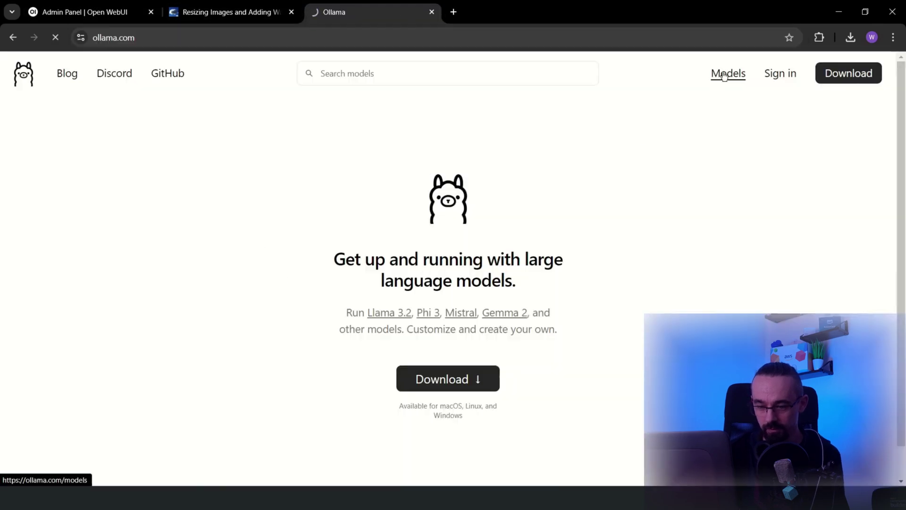
{"action": "left_click", "coordinate": [727, 73]}
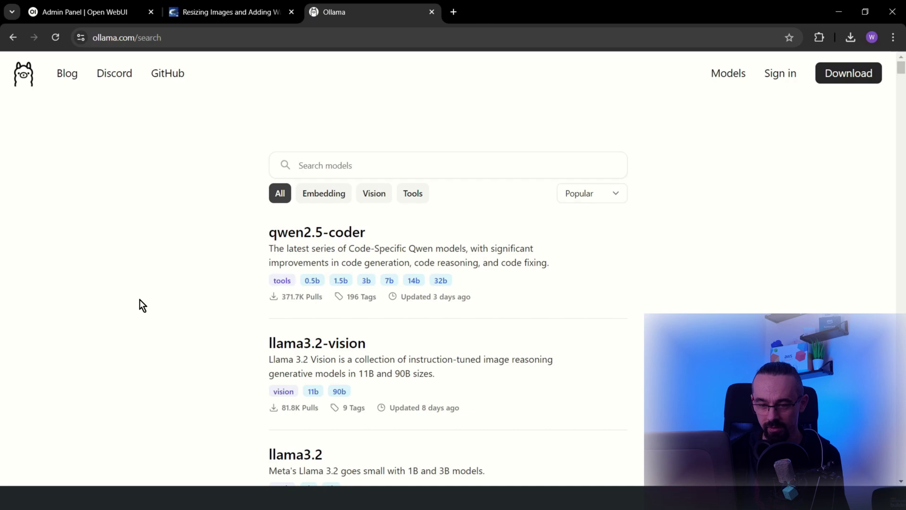
{"action": "scroll", "coordinate": [142, 304], "scroll_direction": "down", "scroll_amount": 2}
{"action": "scroll", "coordinate": [410, 142], "scroll_direction": "up", "scroll_amount": 1}
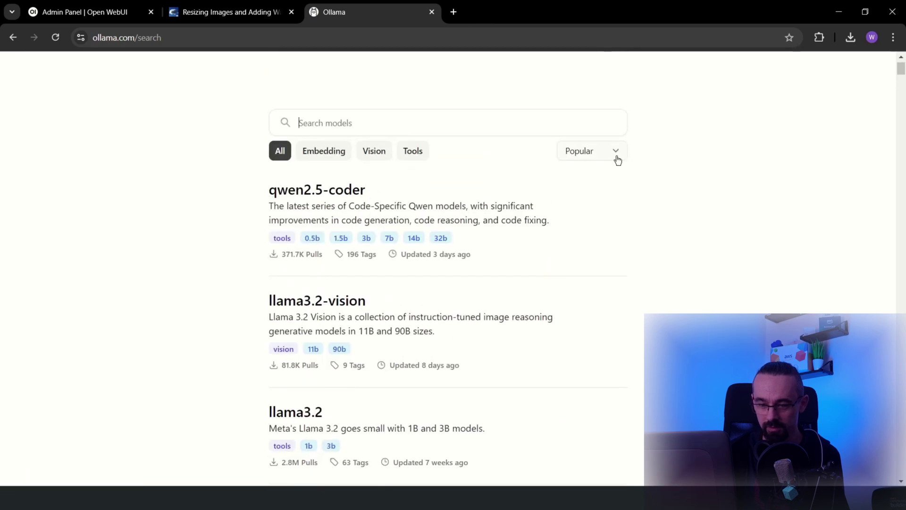
{"action": "scroll", "coordinate": [616, 156], "scroll_direction": "up", "scroll_amount": 1}
{"action": "left_click", "coordinate": [341, 232]}
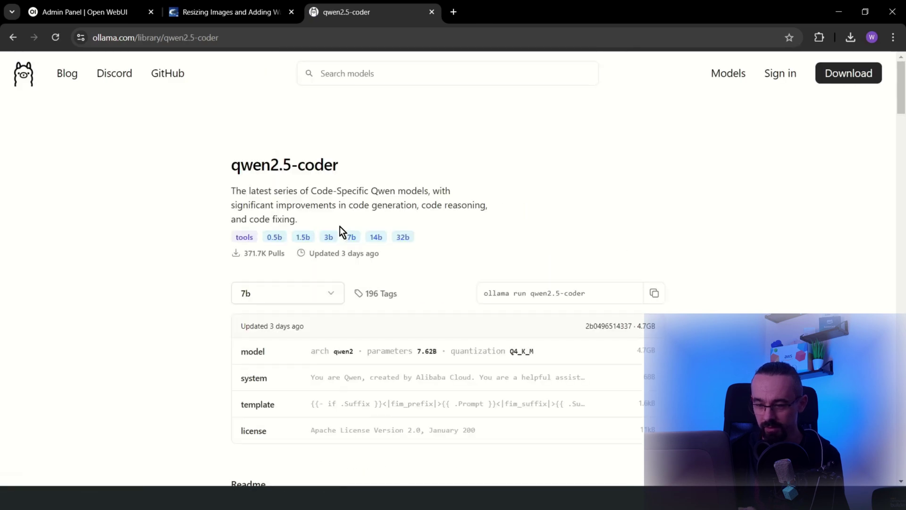
{"action": "left_click", "coordinate": [381, 293]}
{"action": "scroll", "coordinate": [374, 312], "scroll_direction": "down", "scroll_amount": 3}
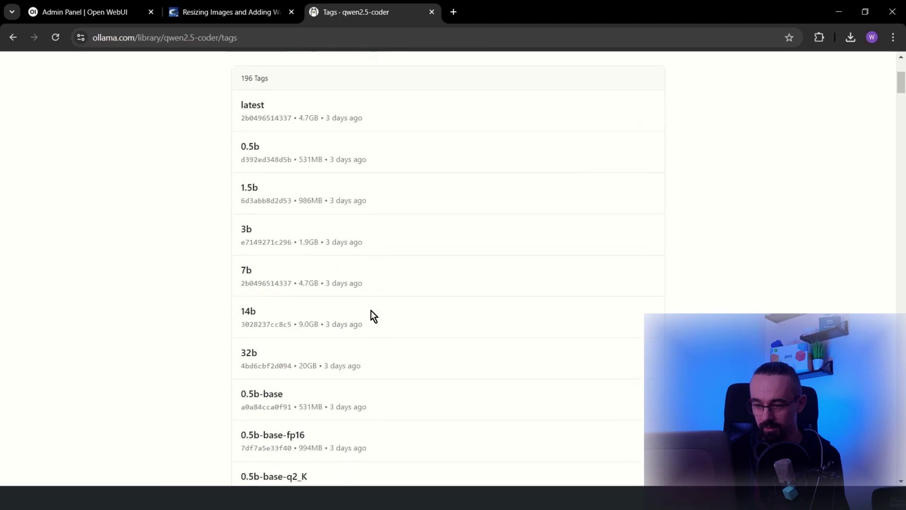
{"action": "left_click", "coordinate": [248, 312]}
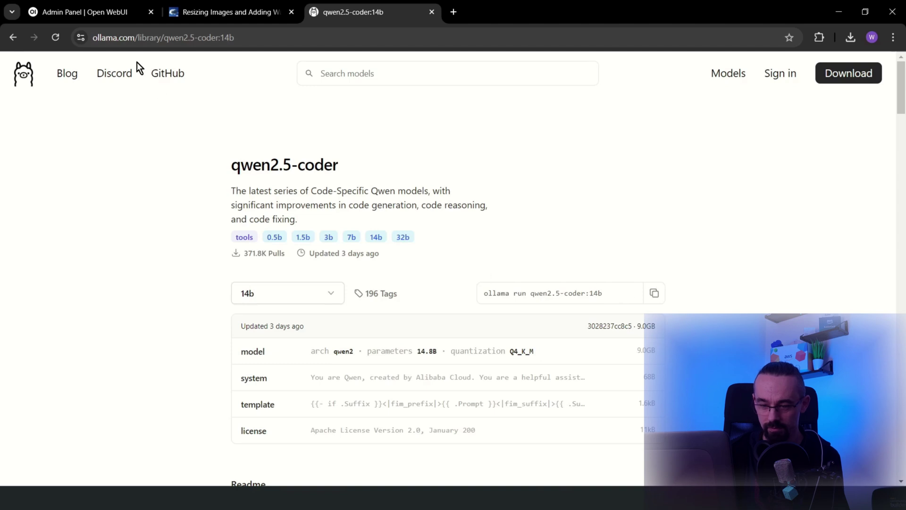
Step: Paste the qwen2.5-coder:14b tag into the pull field and download it to 100%
{"action": "left_click", "coordinate": [85, 11]}
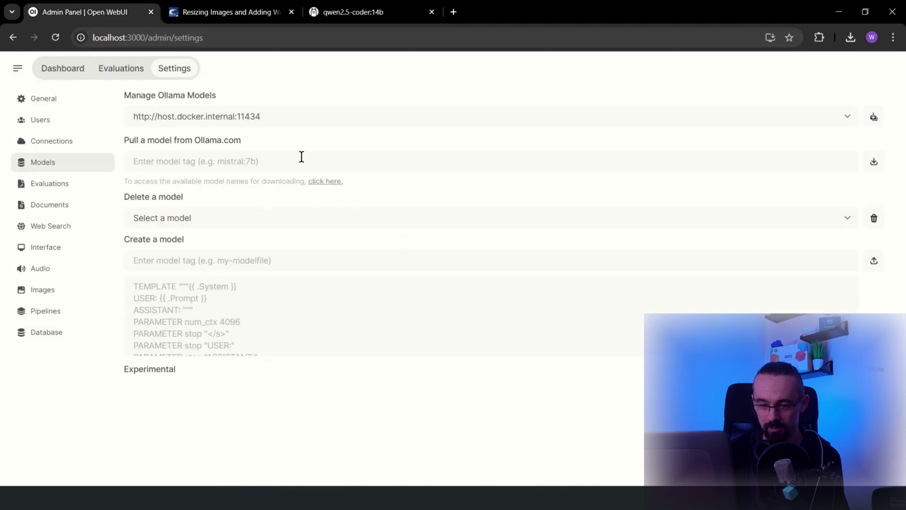
{"action": "type", "text": "ollama run qwen2.5-coder:14b"}
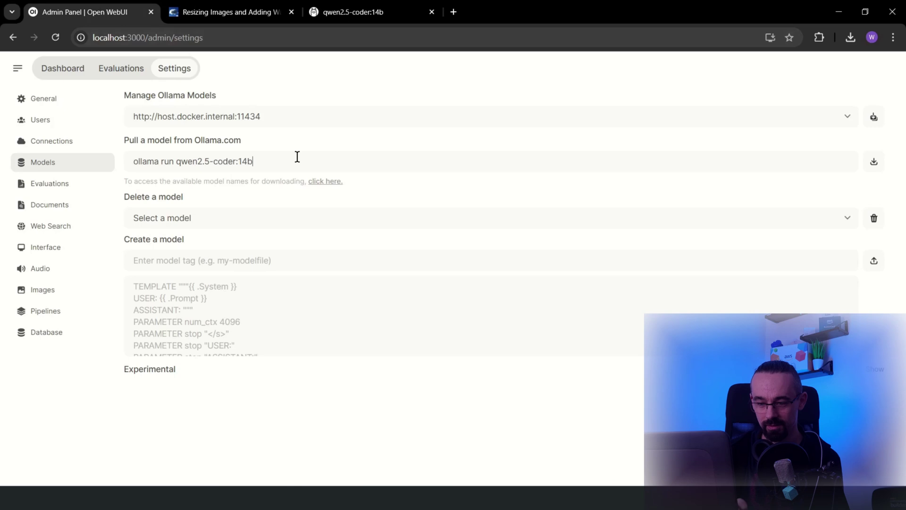
{"action": "left_click", "coordinate": [875, 164]}
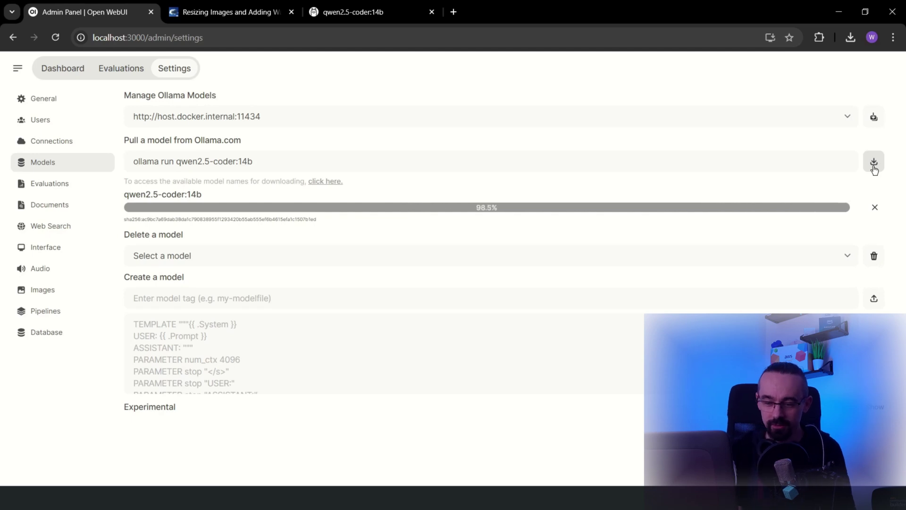
{"action": "left_click", "coordinate": [18, 68]}
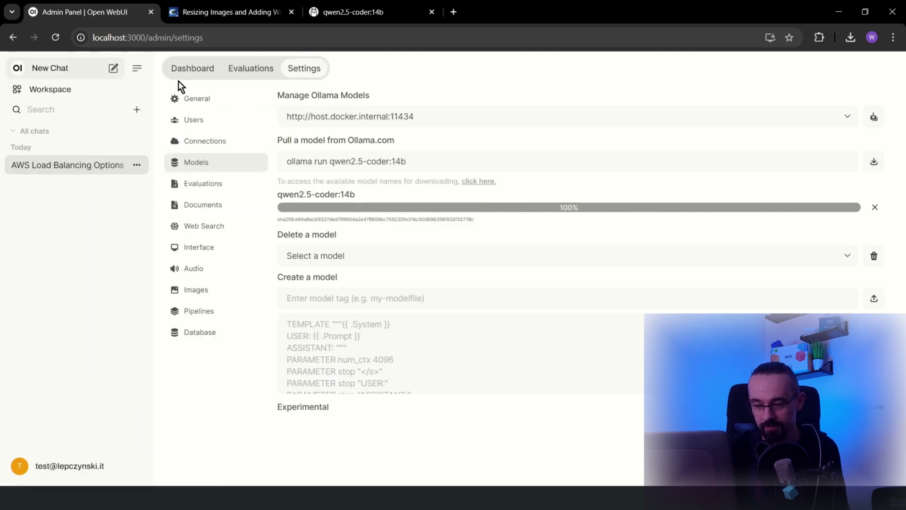
Step: Select qwen2.5-coder:14b and send the Python dice-rolling script prompt
{"action": "left_click", "coordinate": [189, 70]}
{"action": "left_click", "coordinate": [49, 68]}
{"action": "left_click", "coordinate": [137, 67]}
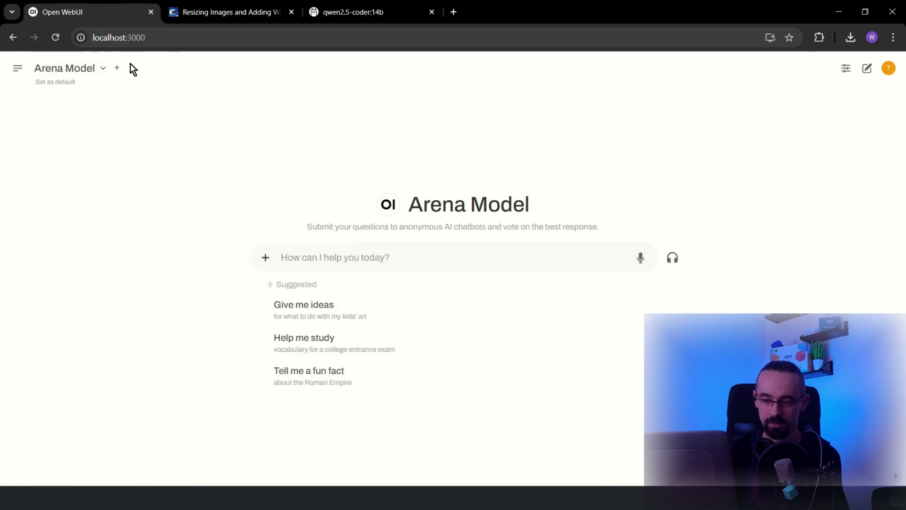
{"action": "left_click", "coordinate": [102, 68]}
{"action": "left_click", "coordinate": [113, 164]}
{"action": "left_click", "coordinate": [390, 257]}
{"action": "type", "text": "wr"}
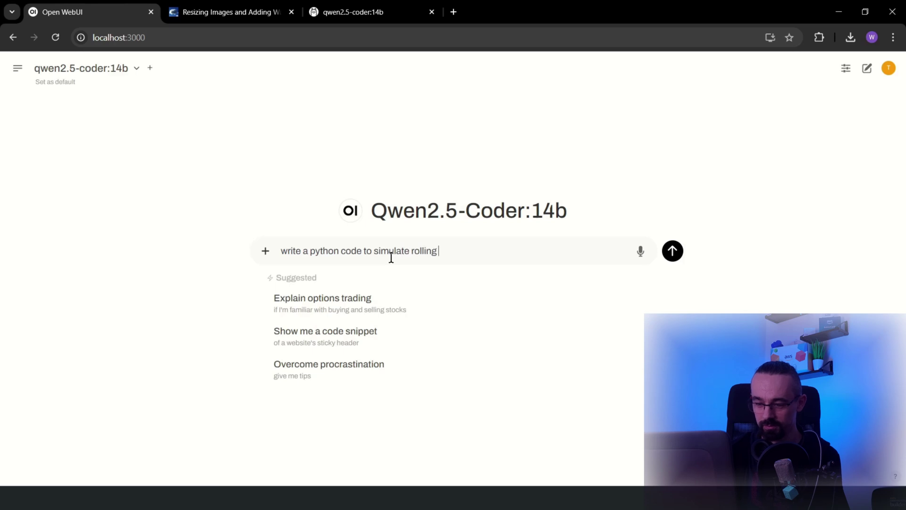
{"action": "key", "text": "Return"}
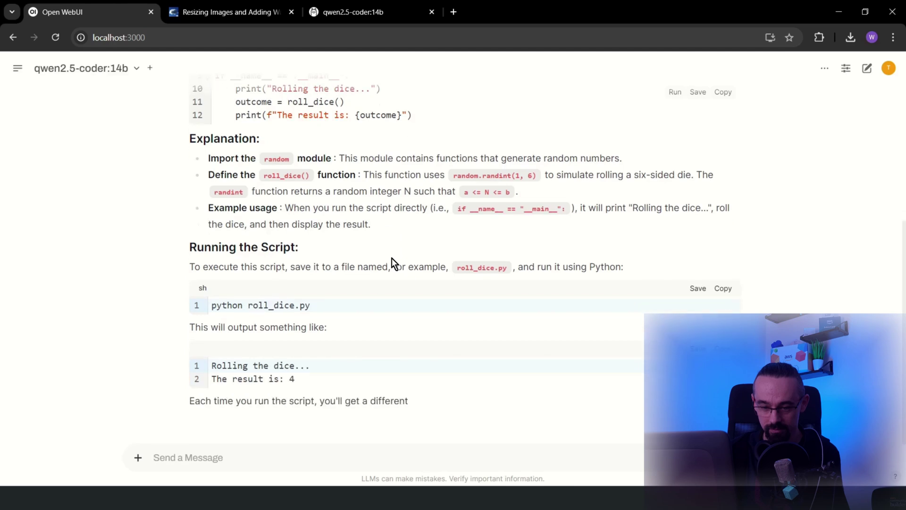
{"action": "scroll", "coordinate": [391, 259], "scroll_direction": "up", "scroll_amount": 4}
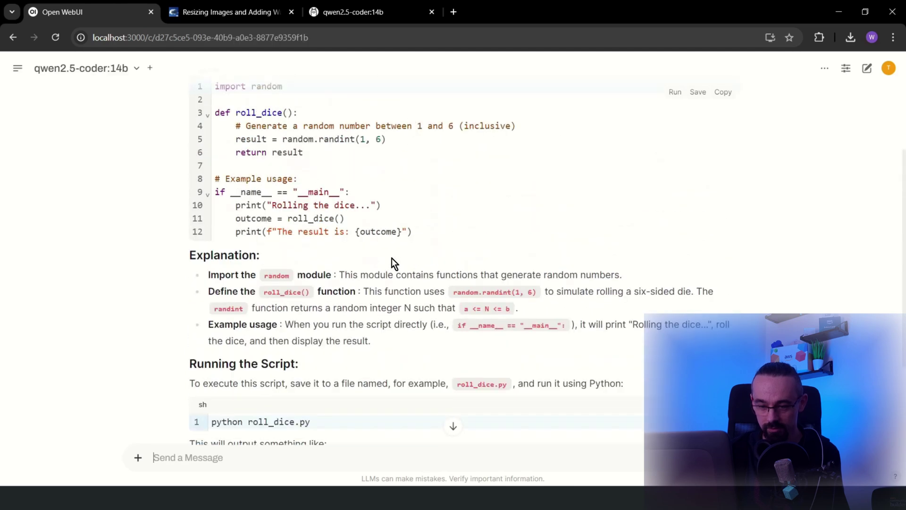
{"action": "scroll", "coordinate": [391, 258], "scroll_direction": "up", "scroll_amount": 4}
{"action": "scroll", "coordinate": [392, 258], "scroll_direction": "up", "scroll_amount": 1}
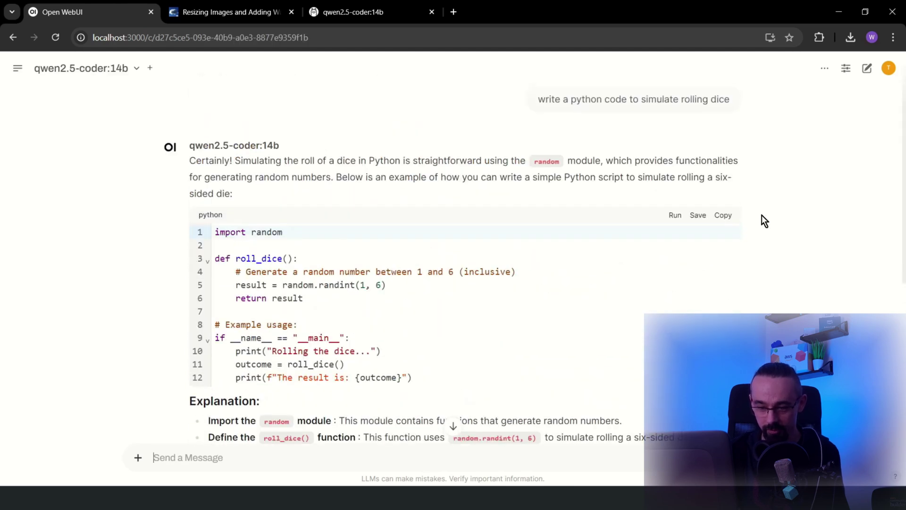
Step: Copy the generated dice code and save it in Notepad++ as roll_dice.py
{"action": "left_click", "coordinate": [723, 214]}
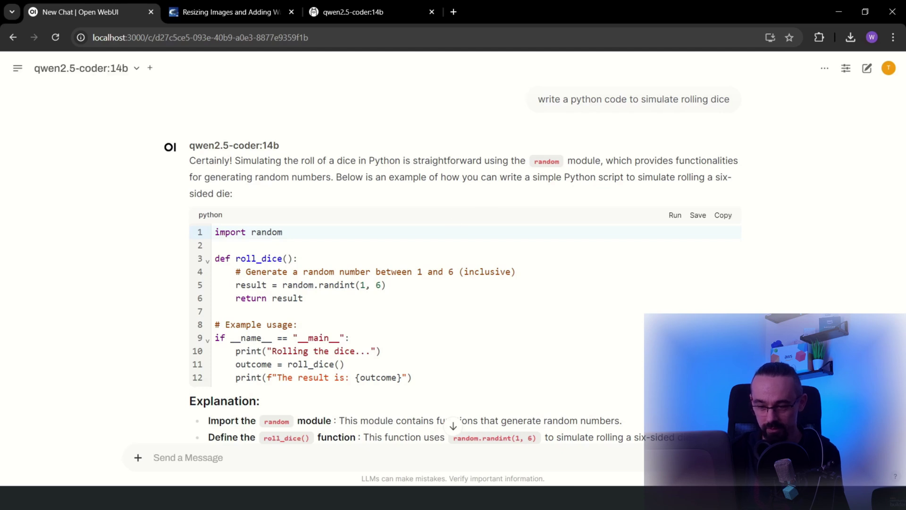
{"action": "key", "text": "alt+Tab"}
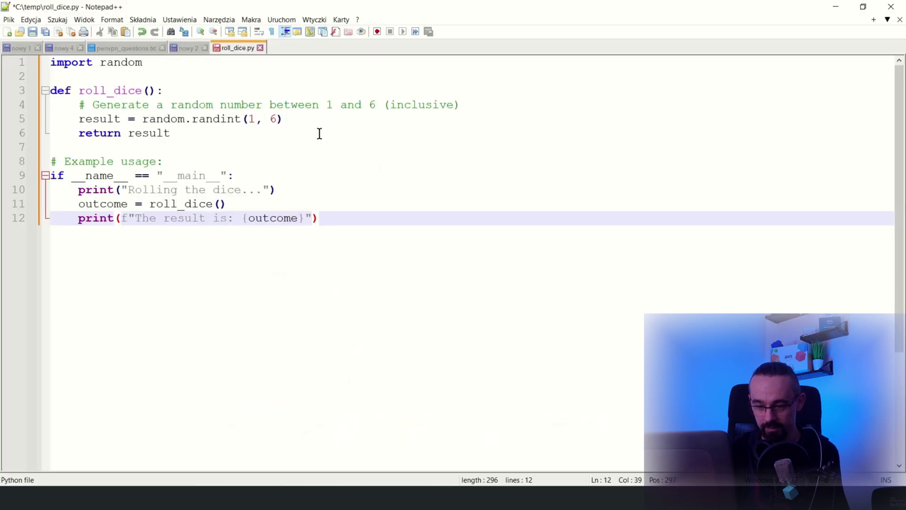
{"action": "key", "text": "ctrl+s"}
{"action": "left_click", "coordinate": [836, 6]}
{"action": "type", "text": "python roll_dice.py"}
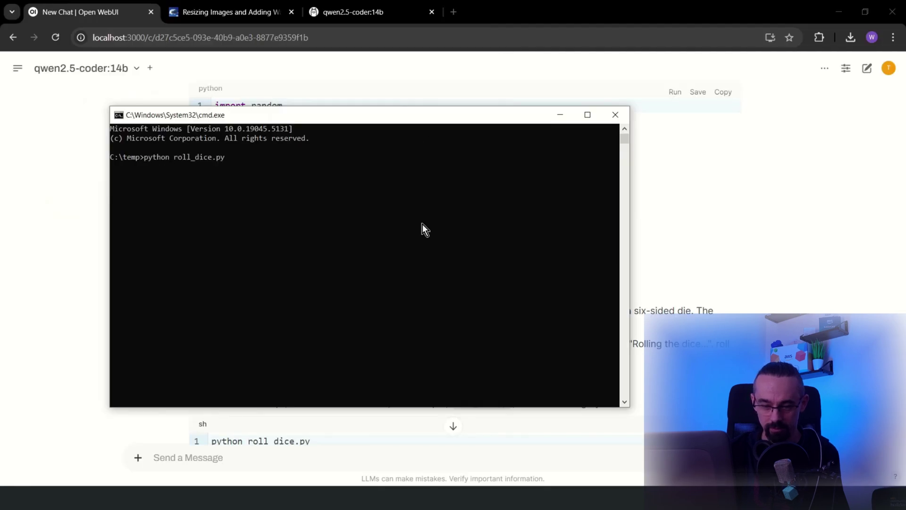
Step: Run python roll_dice.py twice, getting rolls of 6 and 1
{"action": "key", "text": "Return"}
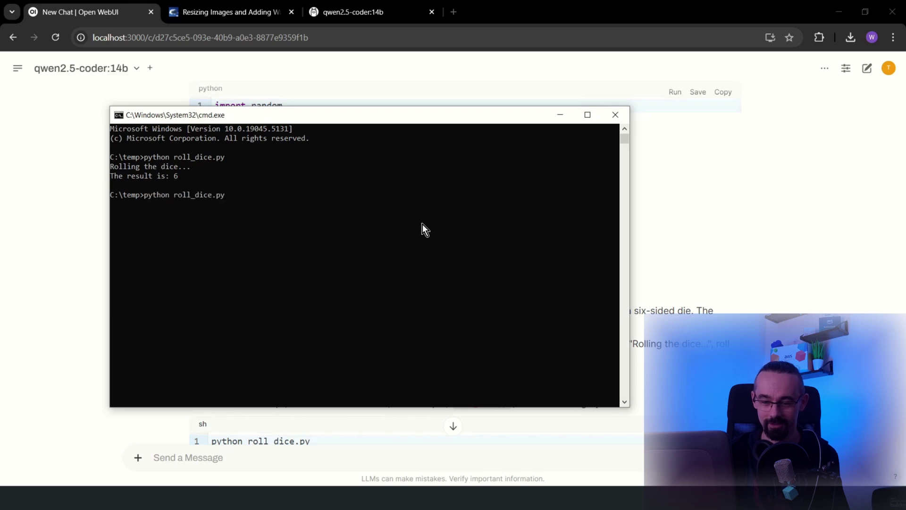
{"action": "key", "text": "Return"}
{"action": "type", "text": "python roll_dice.py"}
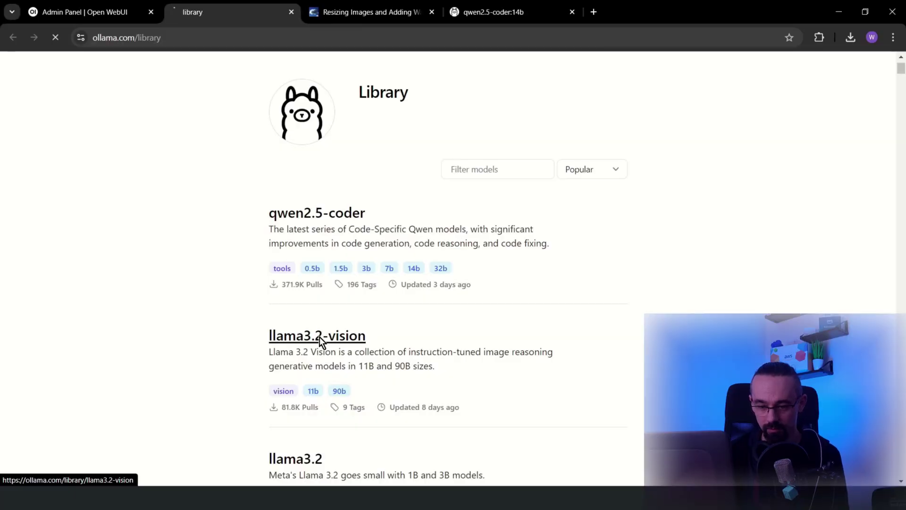
{"action": "scroll", "coordinate": [439, 247], "scroll_direction": "down", "scroll_amount": 1}
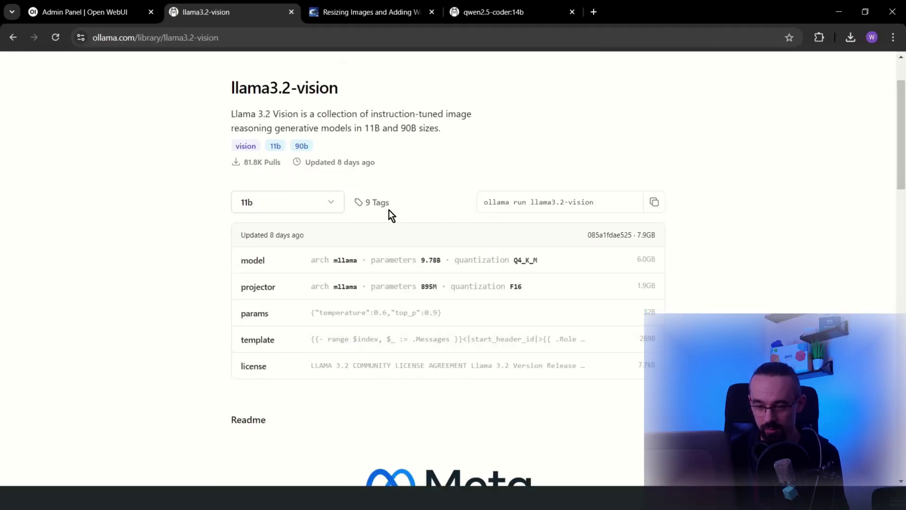
Step: Show the llama3.2-vision tag list to reach the 11b model and its run command
{"action": "left_click", "coordinate": [377, 203]}
{"action": "scroll", "coordinate": [376, 202], "scroll_direction": "down", "scroll_amount": 1}
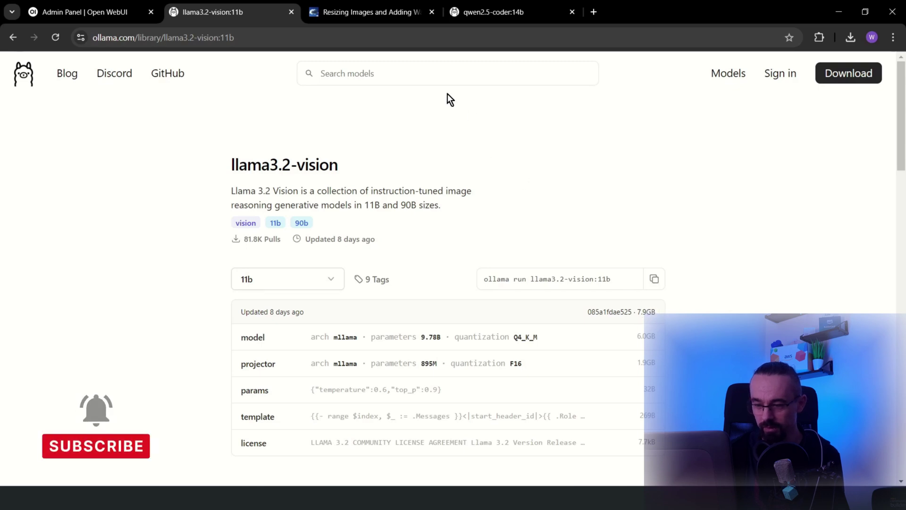
Step: Pull llama3.2-vision:11b in the Admin Panel's 'Pull a model' box, then start a new chat
{"action": "left_click", "coordinate": [113, 12]}
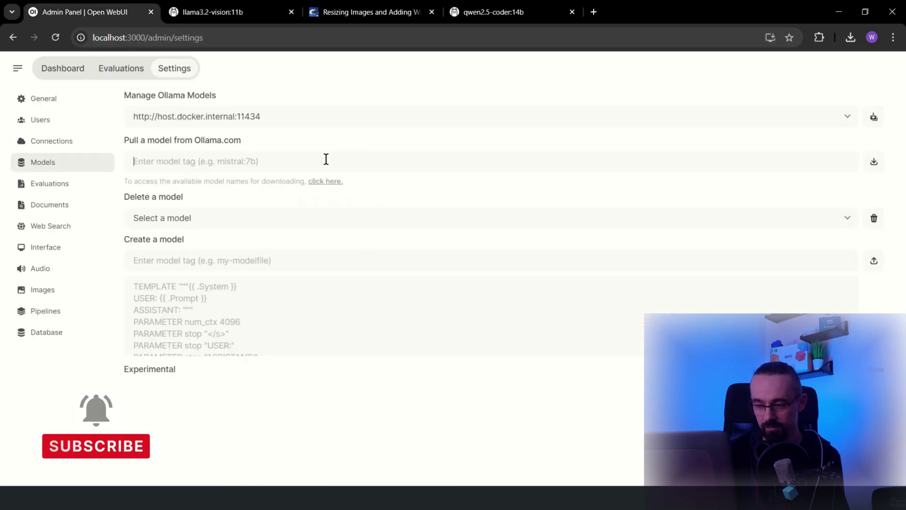
{"action": "key", "text": "ctrl+v"}
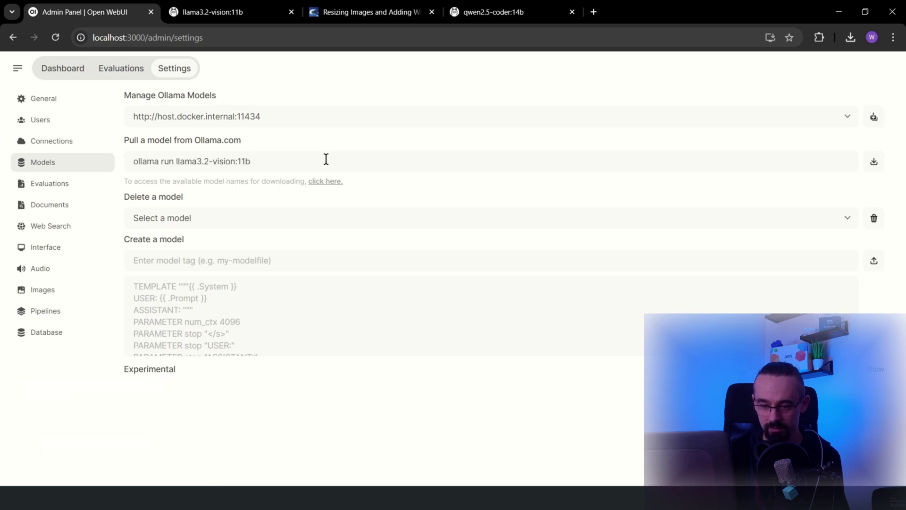
{"action": "left_click", "coordinate": [876, 164]}
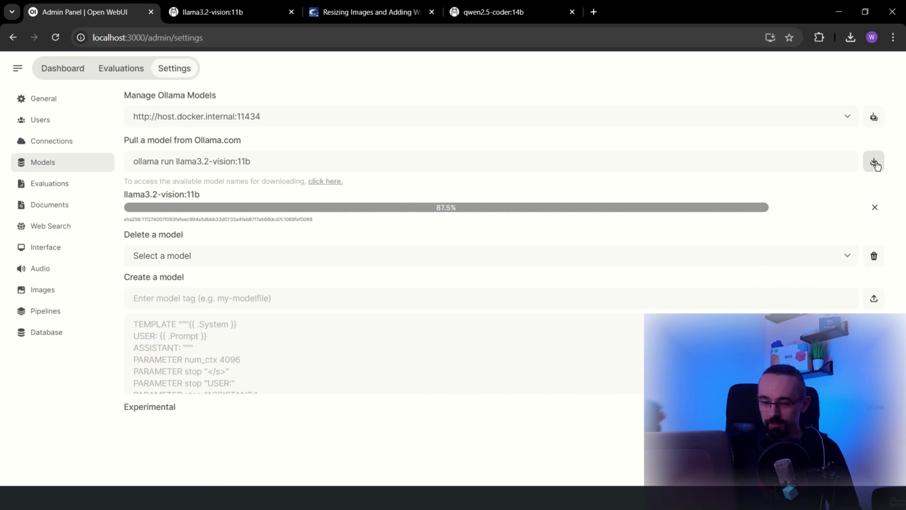
{"action": "left_click", "coordinate": [18, 69]}
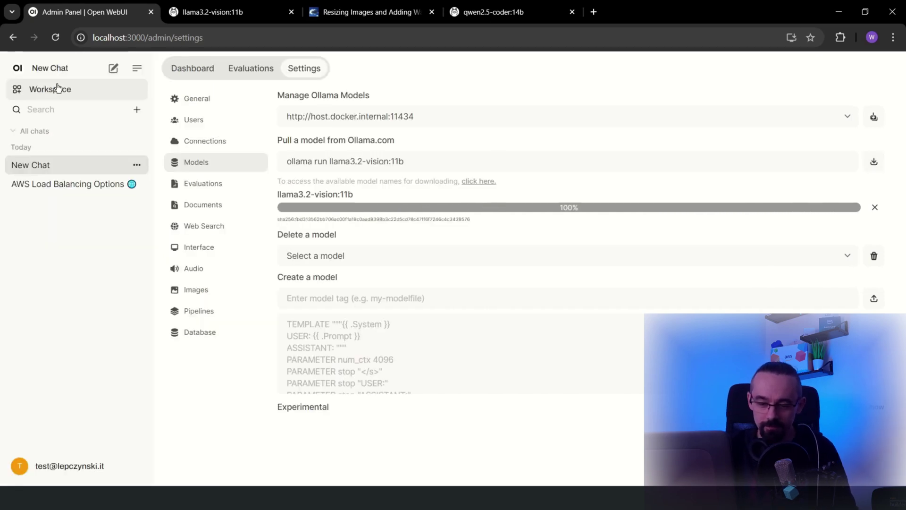
{"action": "left_click", "coordinate": [49, 68]}
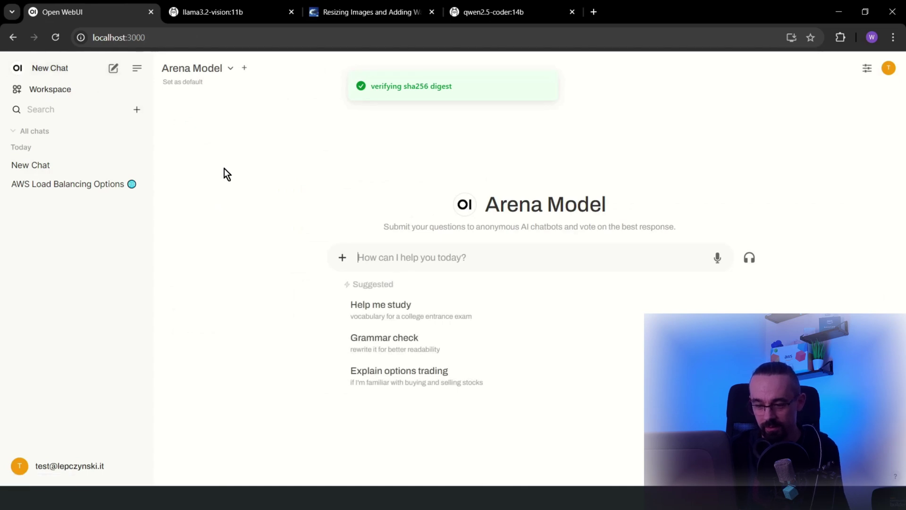
Step: Switch to llama3.2-vision:11b, attach YouTube Thumbnail.jpg, and ask it to 'describe this photo'
{"action": "left_click", "coordinate": [230, 69]}
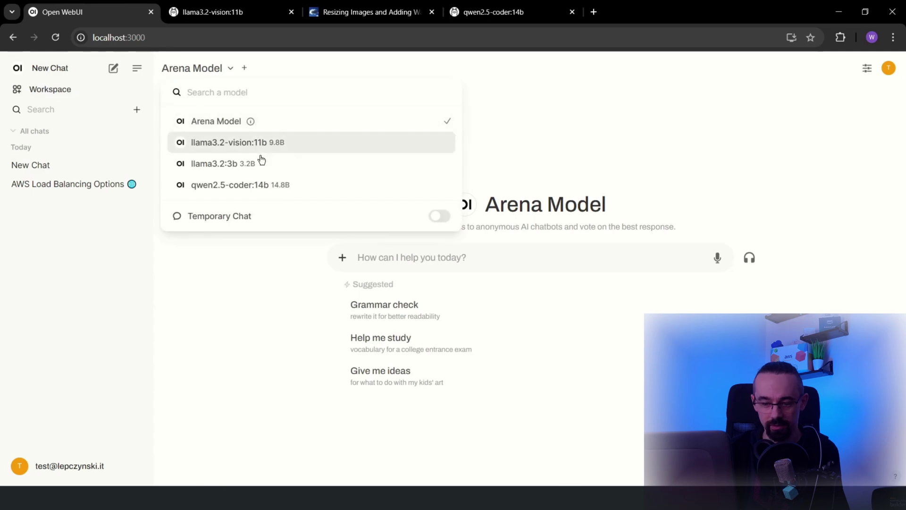
{"action": "left_click", "coordinate": [225, 142]}
{"action": "left_click", "coordinate": [265, 496]}
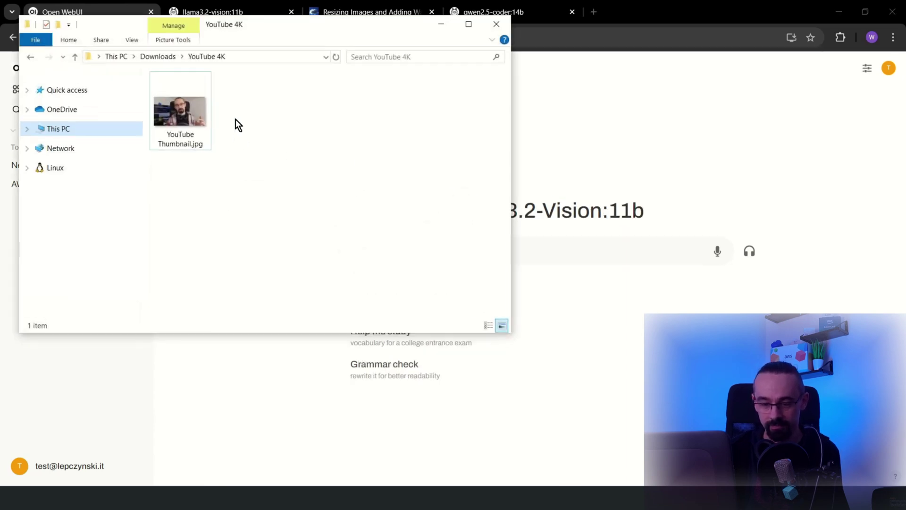
{"action": "left_click_drag", "start_coordinate": [181, 116], "coordinate": [587, 240]}
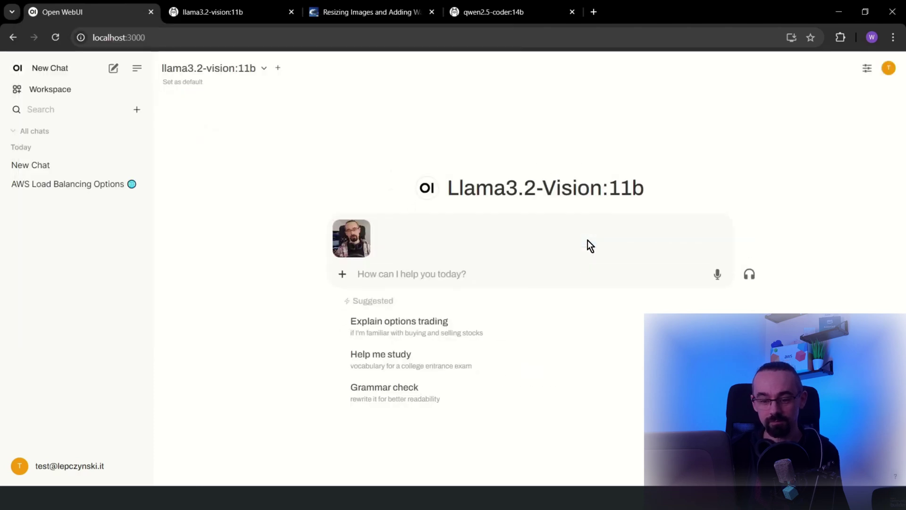
{"action": "type", "text": "describe this "}
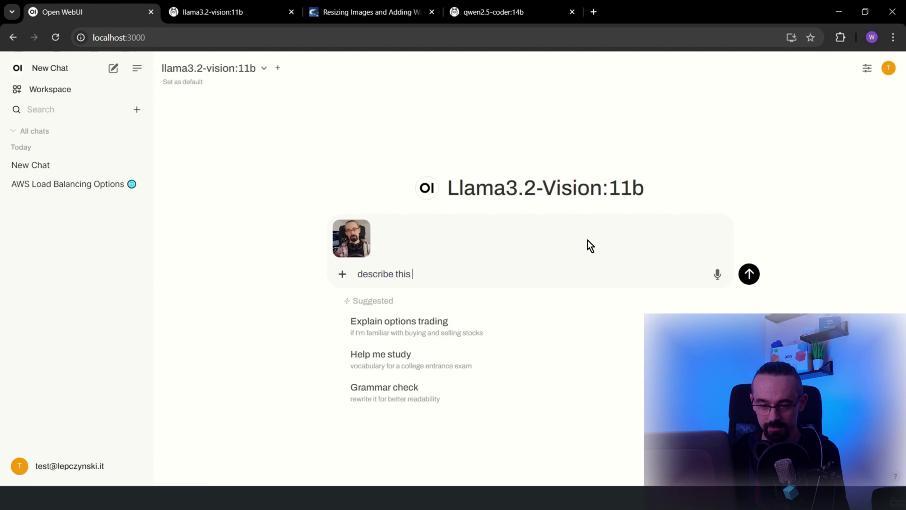
{"action": "type", "text": "photo"}
{"action": "key", "text": "Return"}
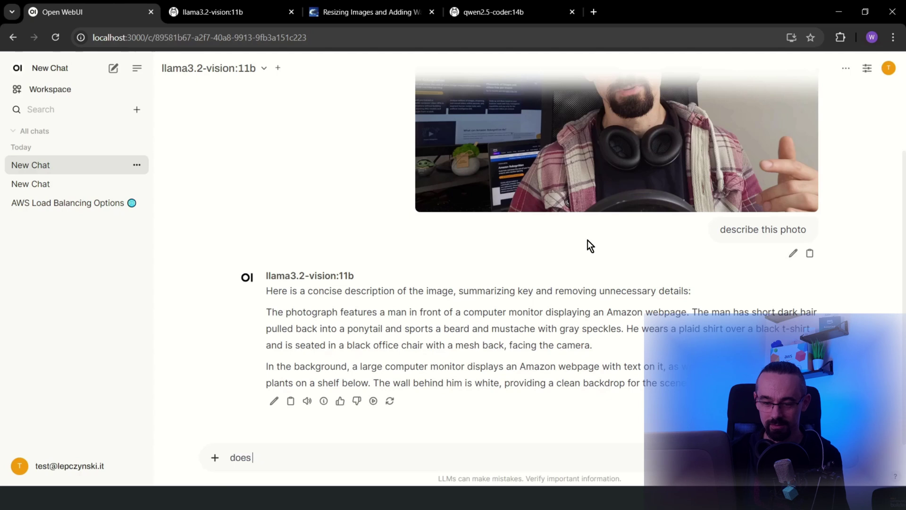
{"action": "type", "text": "ne "}
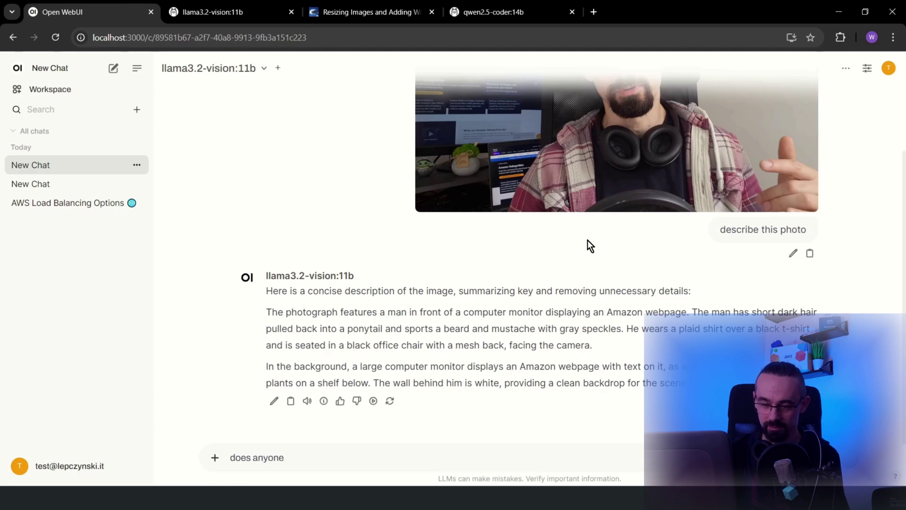
{"action": "type", "text": "in this pho"}
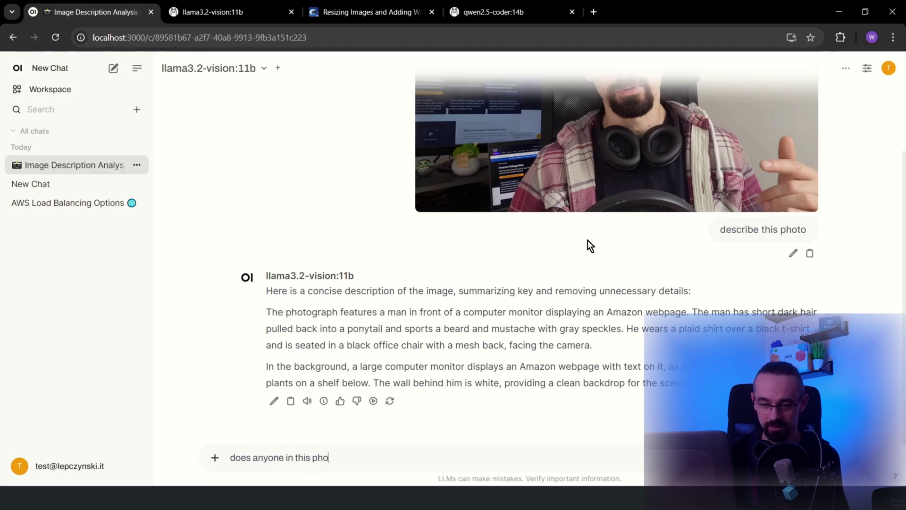
{"action": "type", "text": "to wear gla"}
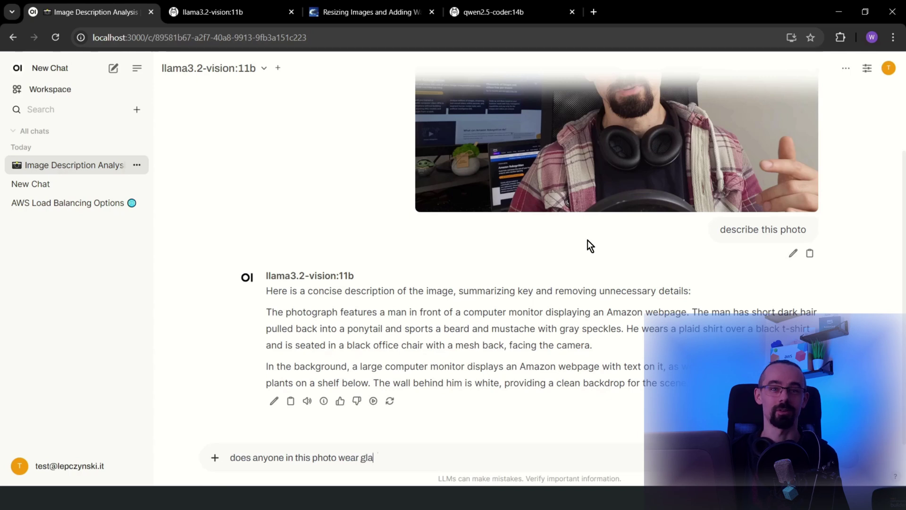
{"action": "type", "text": "sses?"}
Step: Send the follow-up 'does anyone in this photo wear glasses?' to llama3.2-vision:11b
{"action": "key", "text": "Return"}
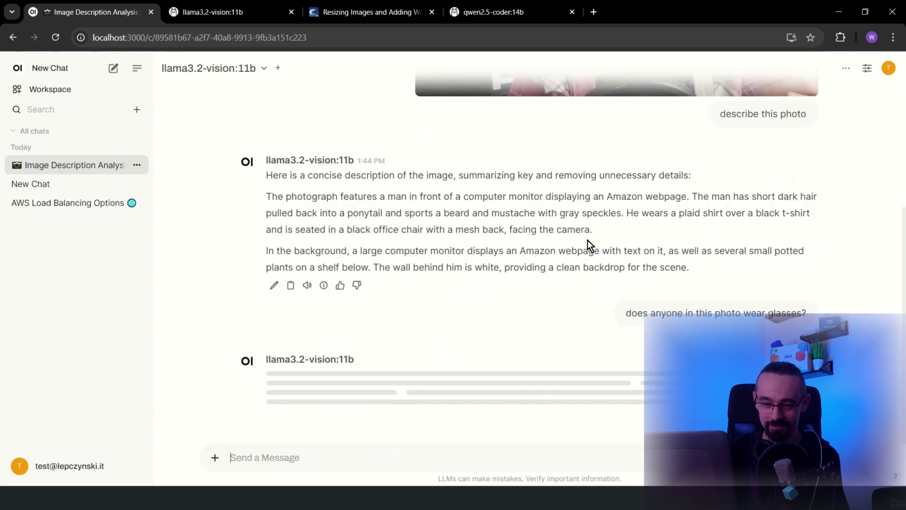